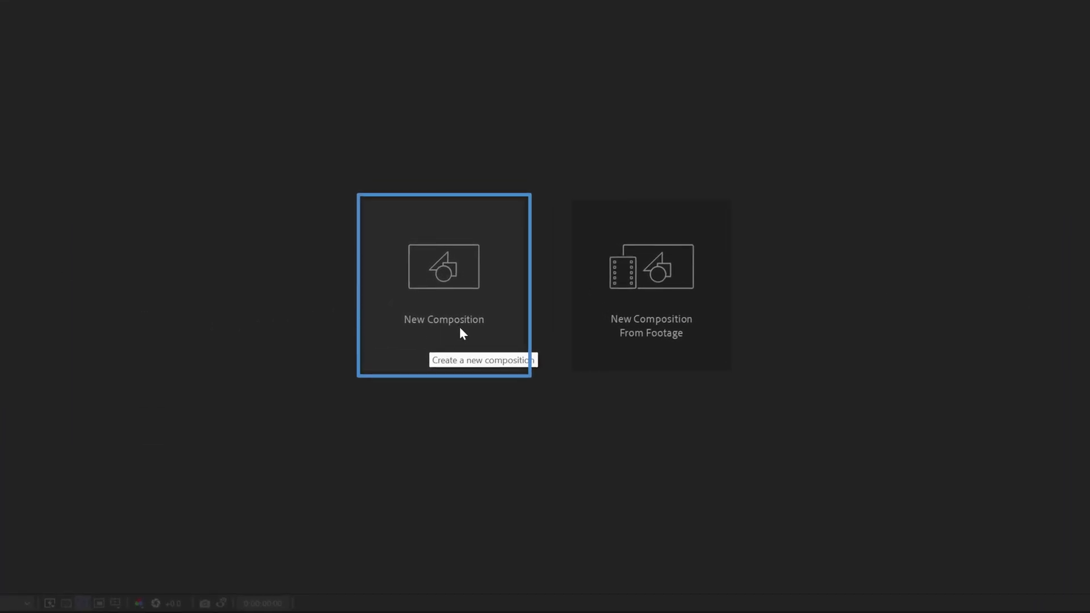
pyautogui.click(460, 328)
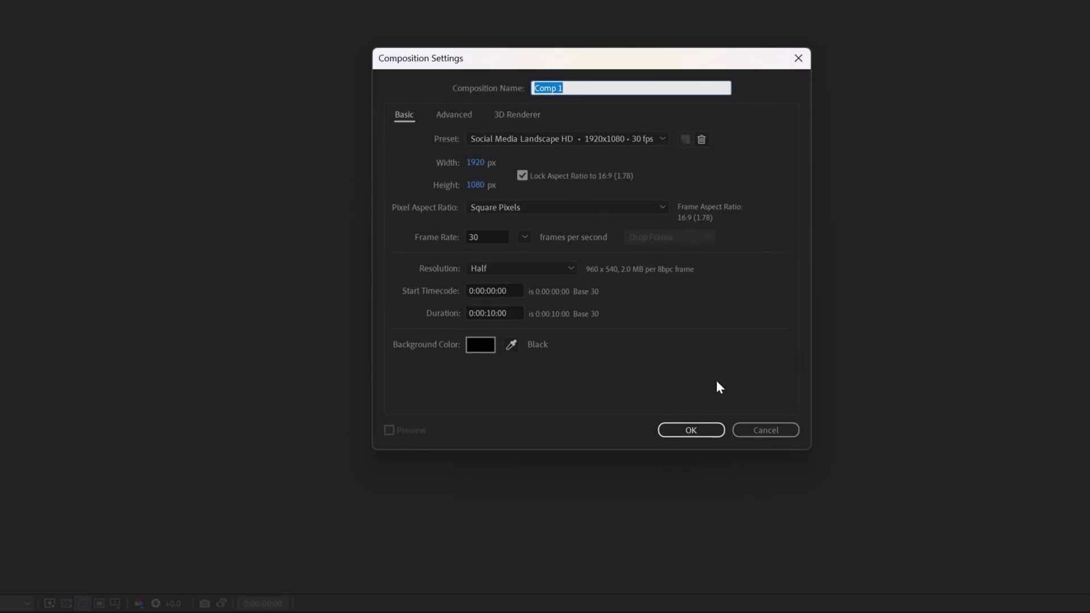
pyautogui.click(766, 429)
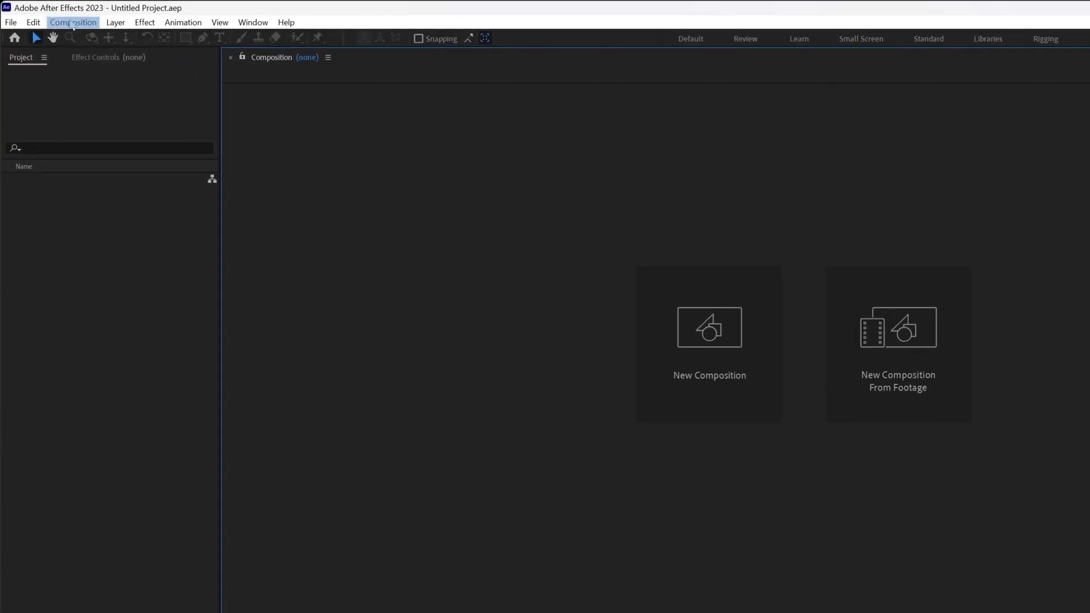
pyautogui.click(72, 22)
pyautogui.click(89, 38)
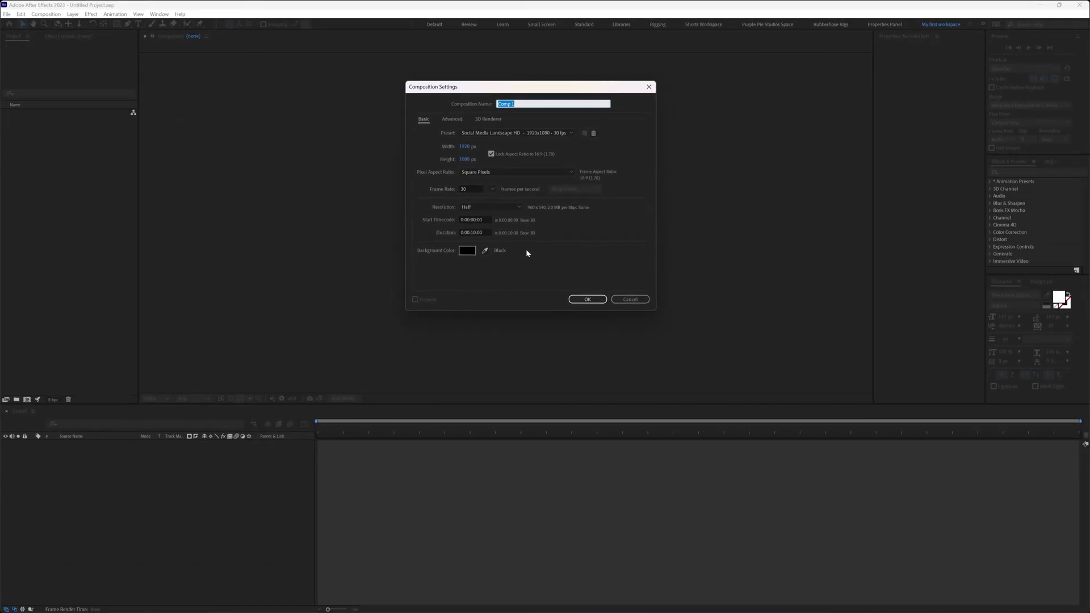
pyautogui.click(636, 299)
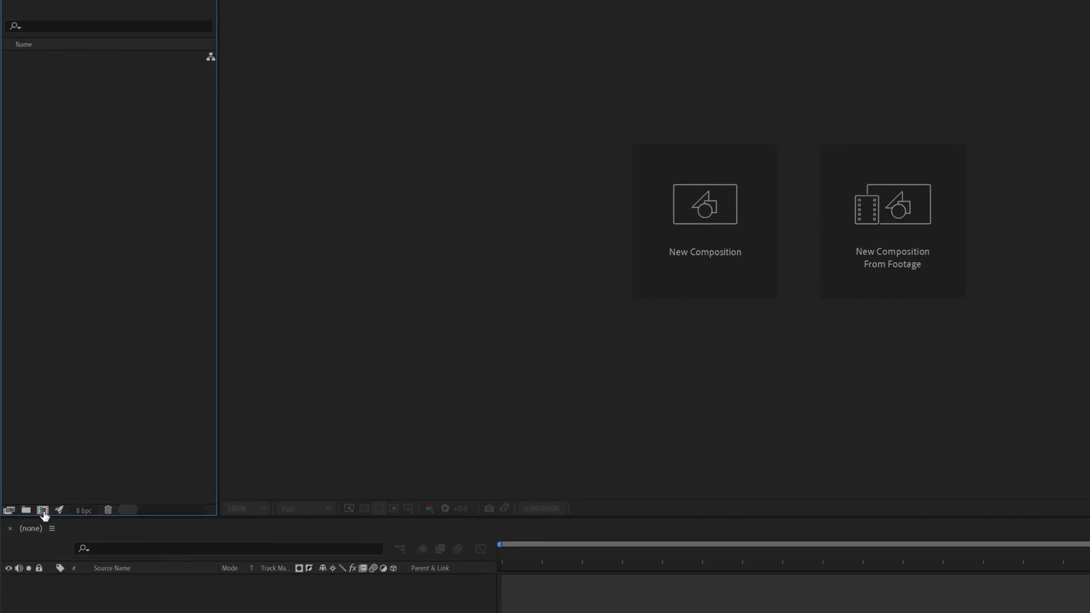
# Set up a new composition named AE 1 with its resolution set to Half
pyautogui.click(44, 511)
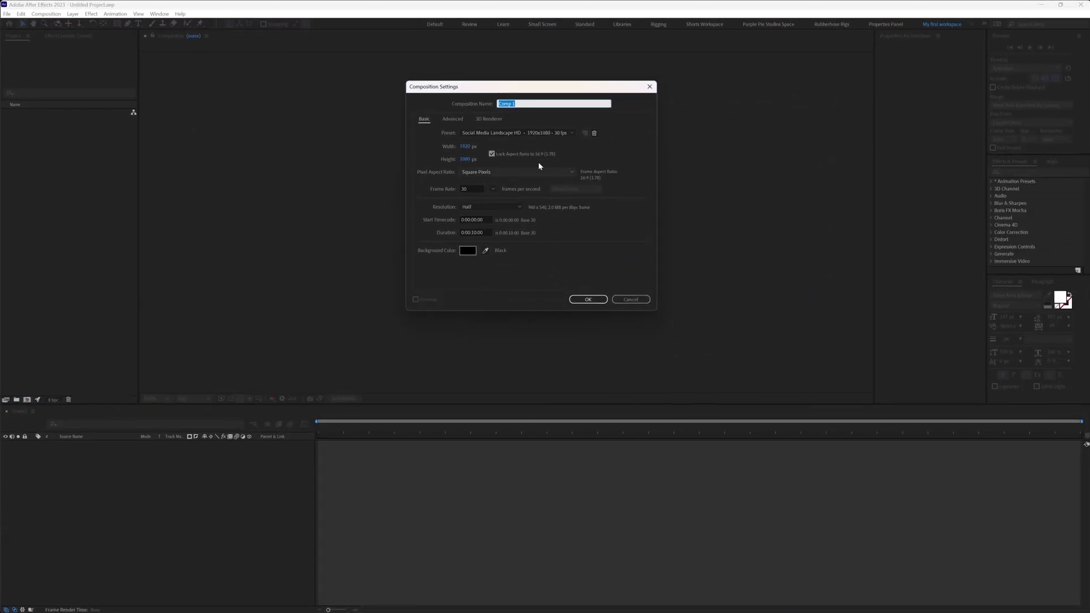
pyautogui.write('AE 1')
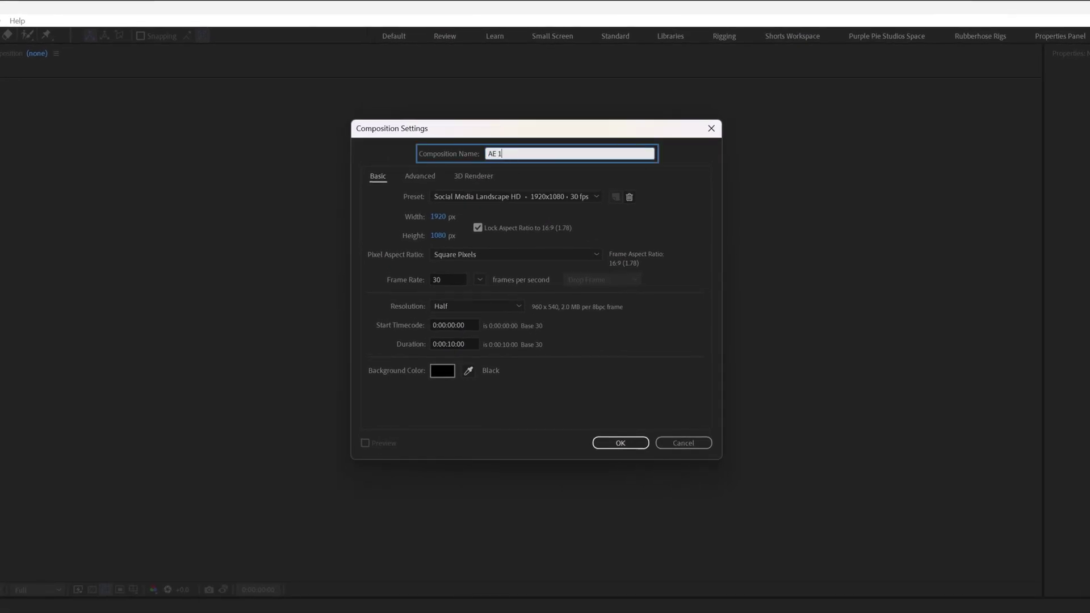
pyautogui.press('Tab')
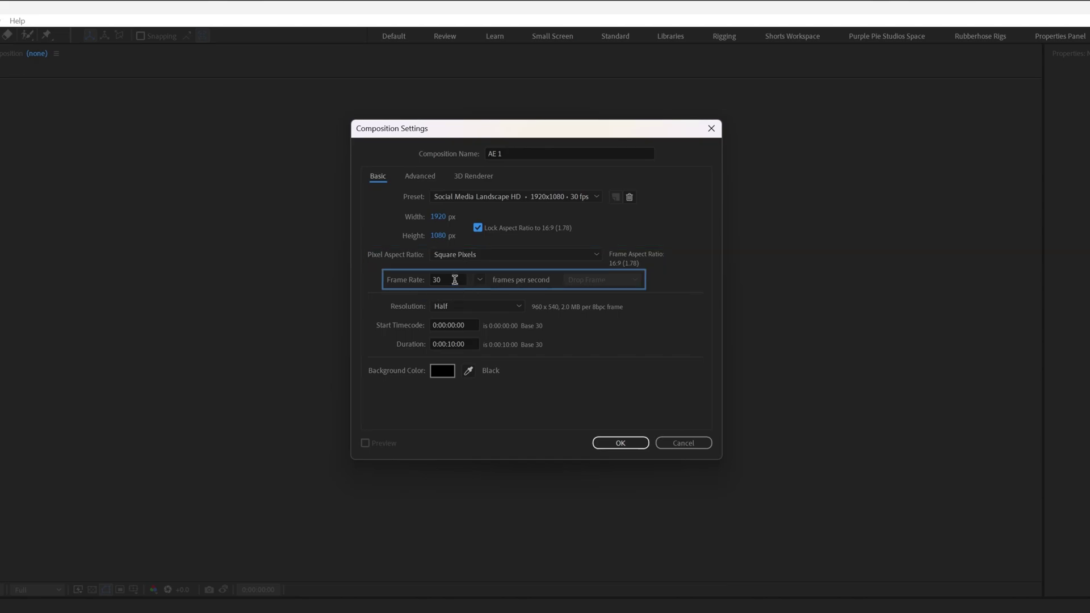
pyautogui.click(475, 309)
pyautogui.click(475, 309)
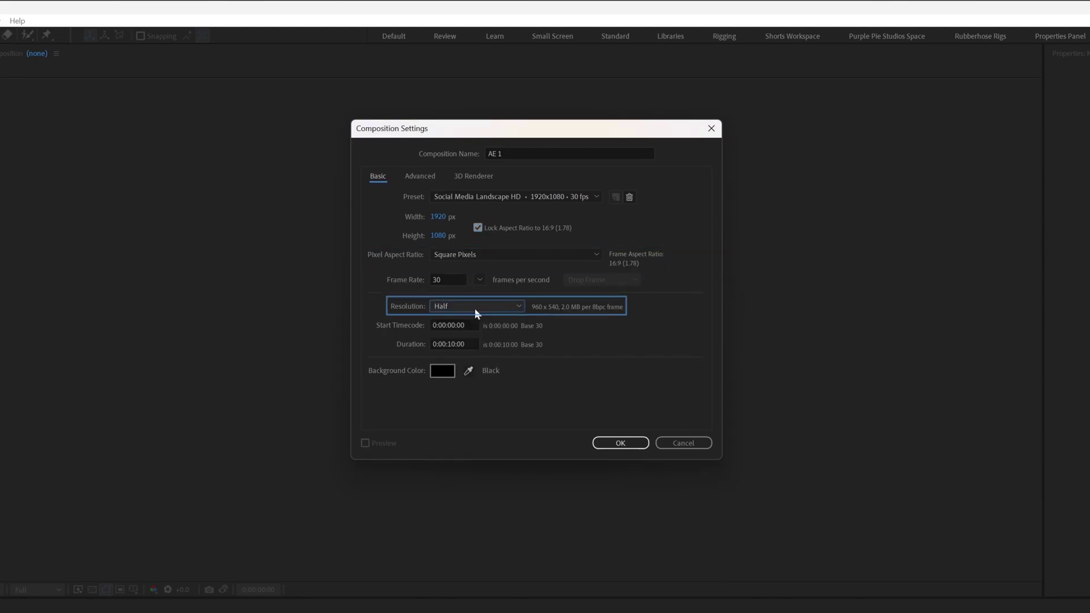
pyautogui.click(465, 306)
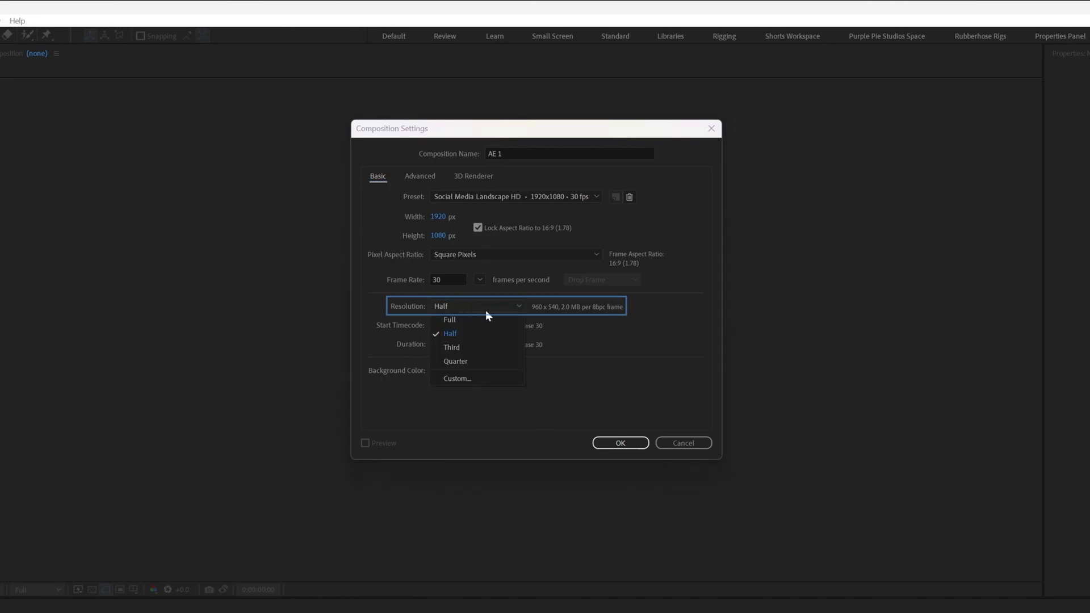
pyautogui.click(515, 335)
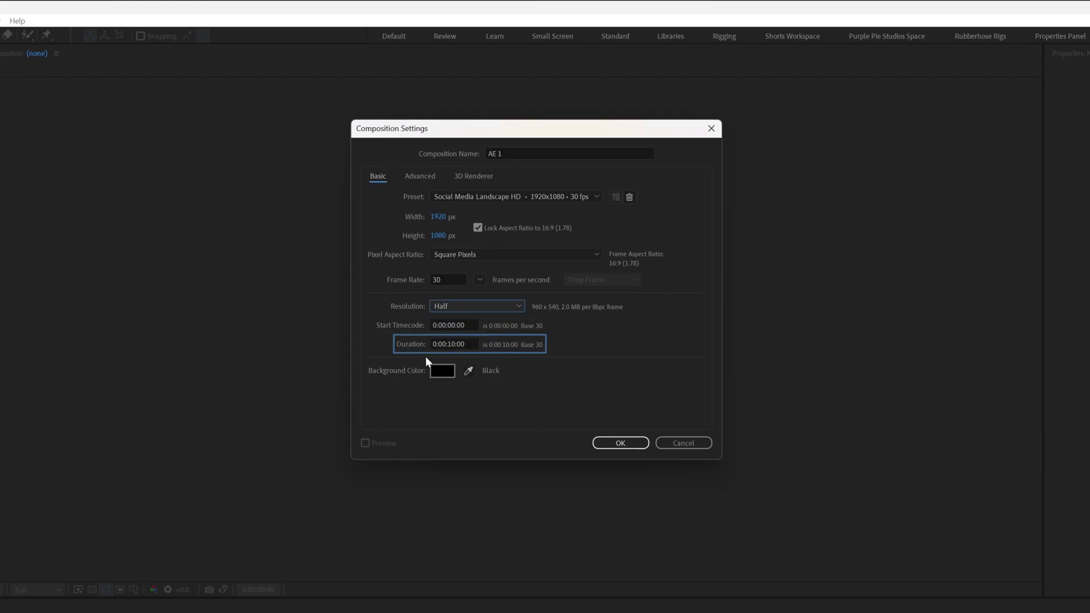
# Create the composition with a duration of 0:00:10:00 and a black background
pyautogui.doubleClick(461, 345)
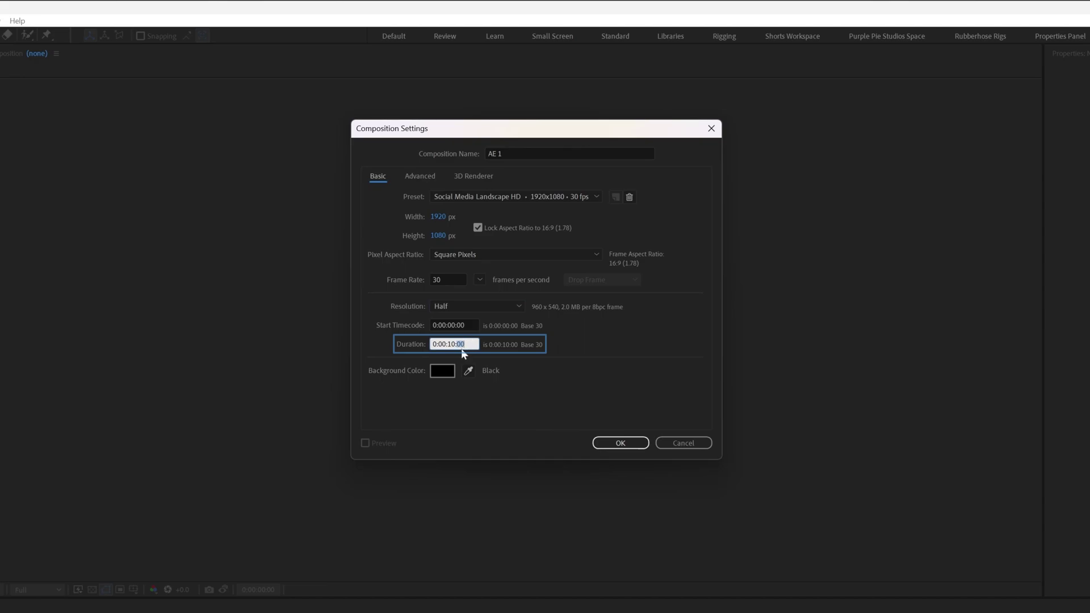
pyautogui.doubleClick(453, 345)
pyautogui.click(438, 370)
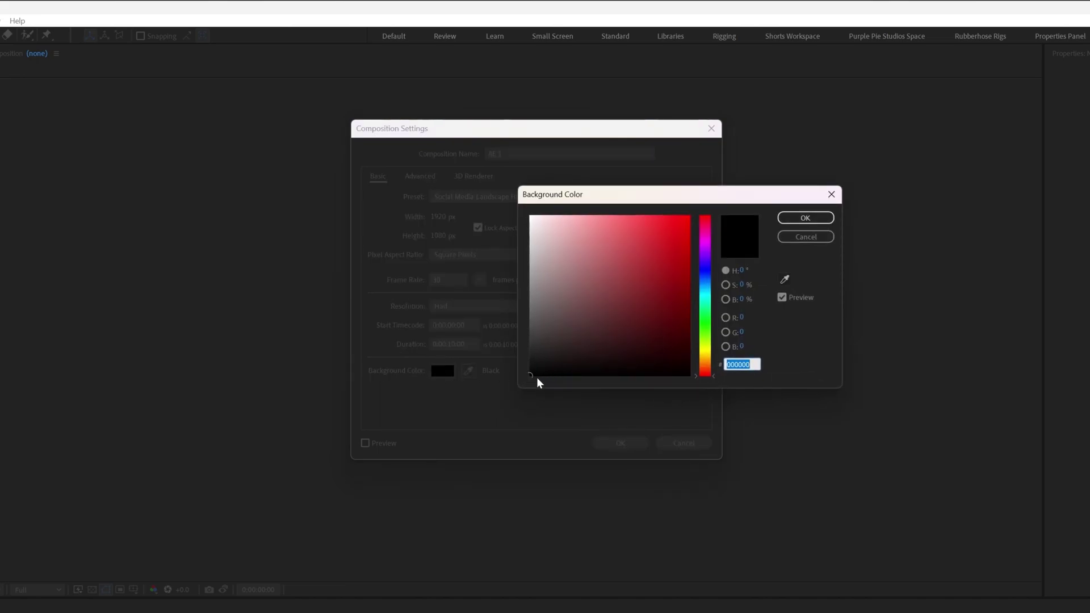
pyautogui.click(805, 238)
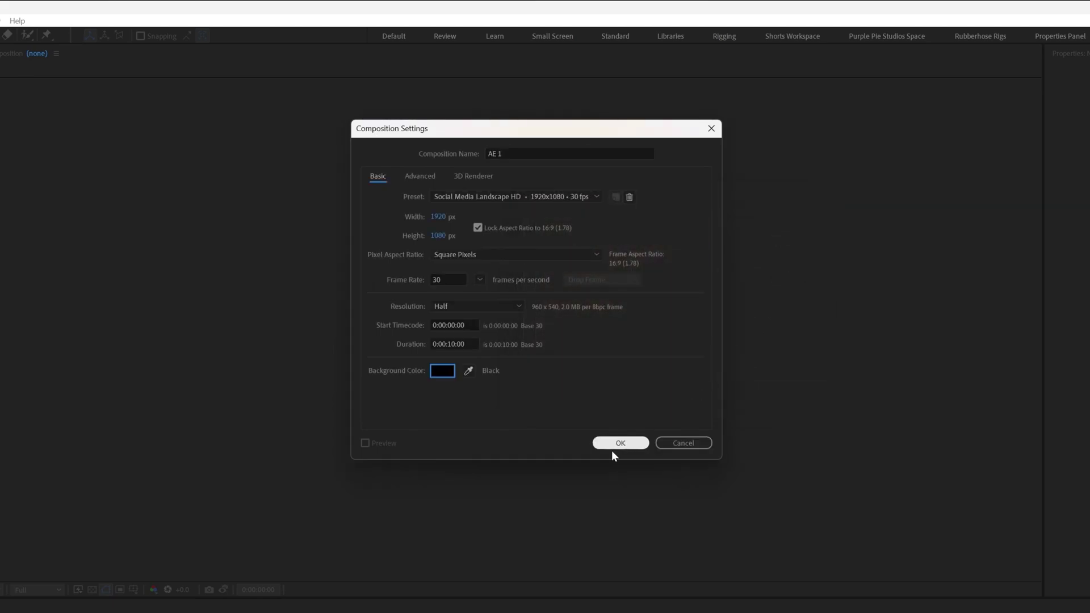
pyautogui.click(617, 443)
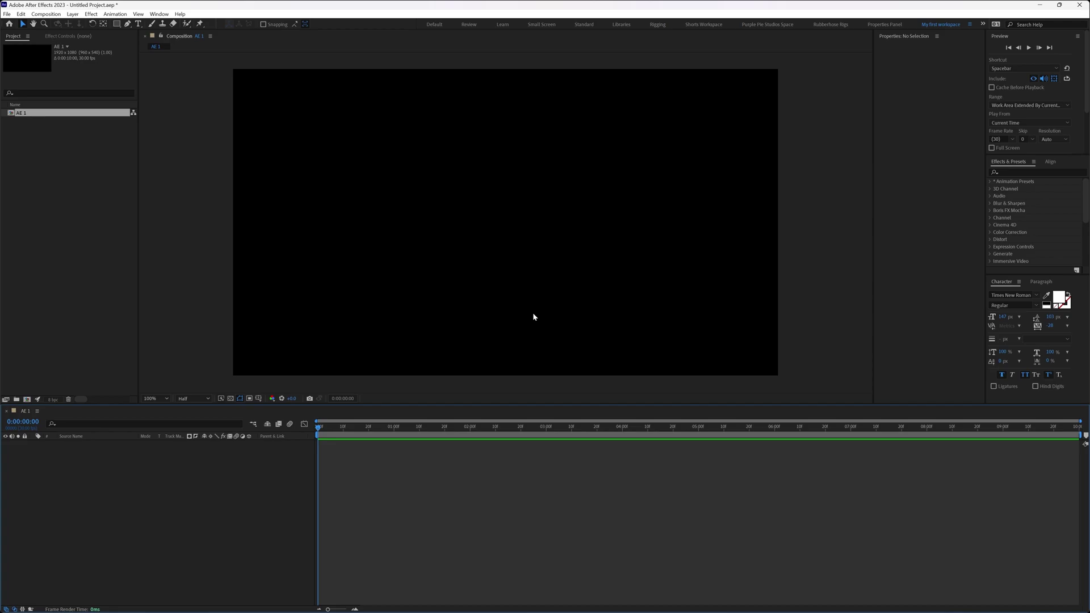
pyautogui.click(57, 134)
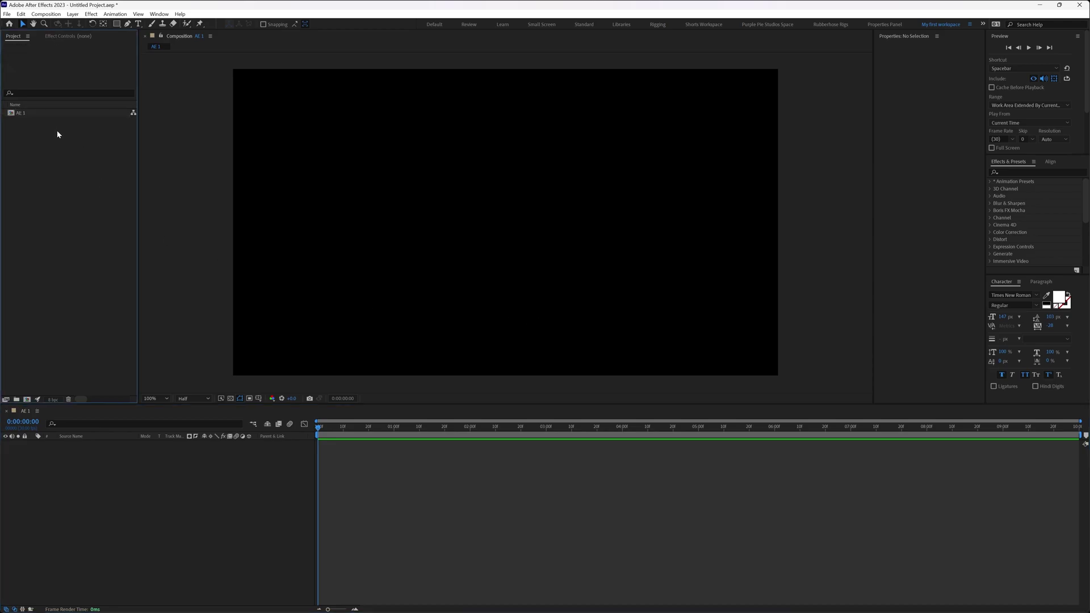
pyautogui.click(39, 113)
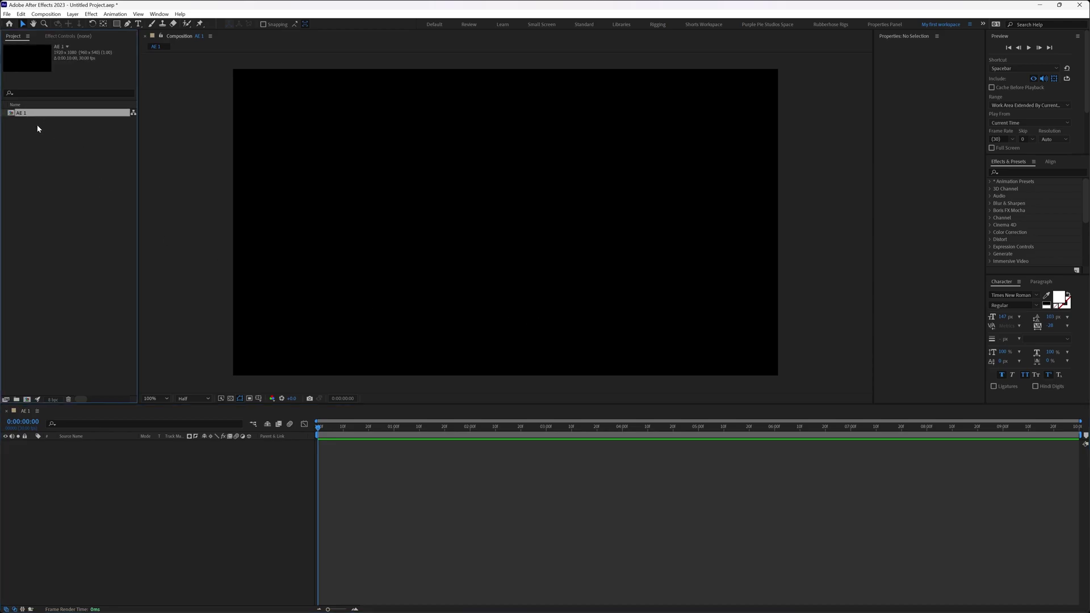
pyautogui.click(353, 171)
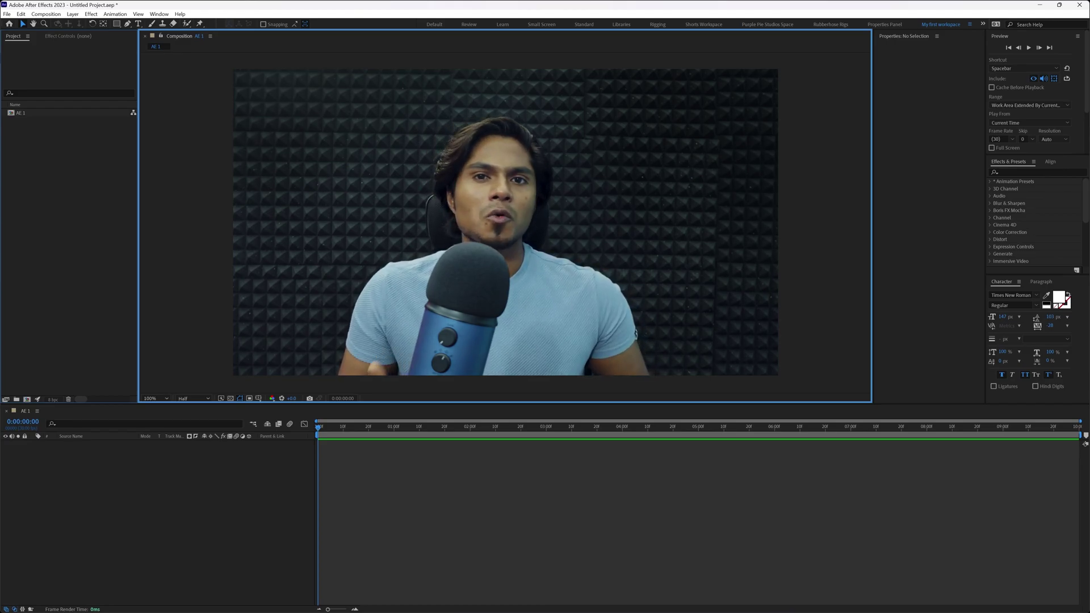
pyautogui.click(168, 562)
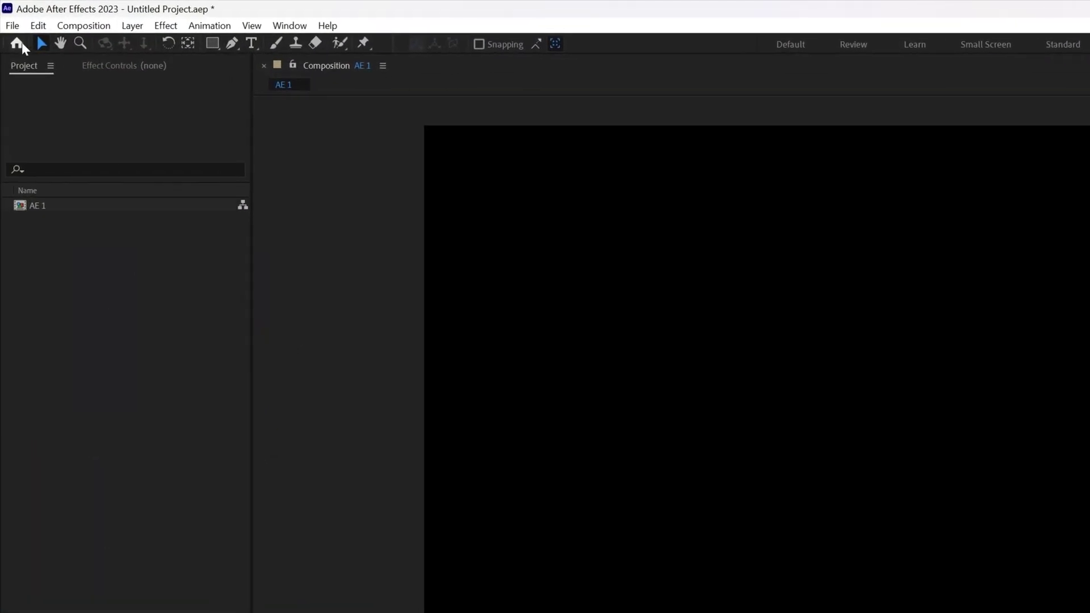
pyautogui.click(13, 25)
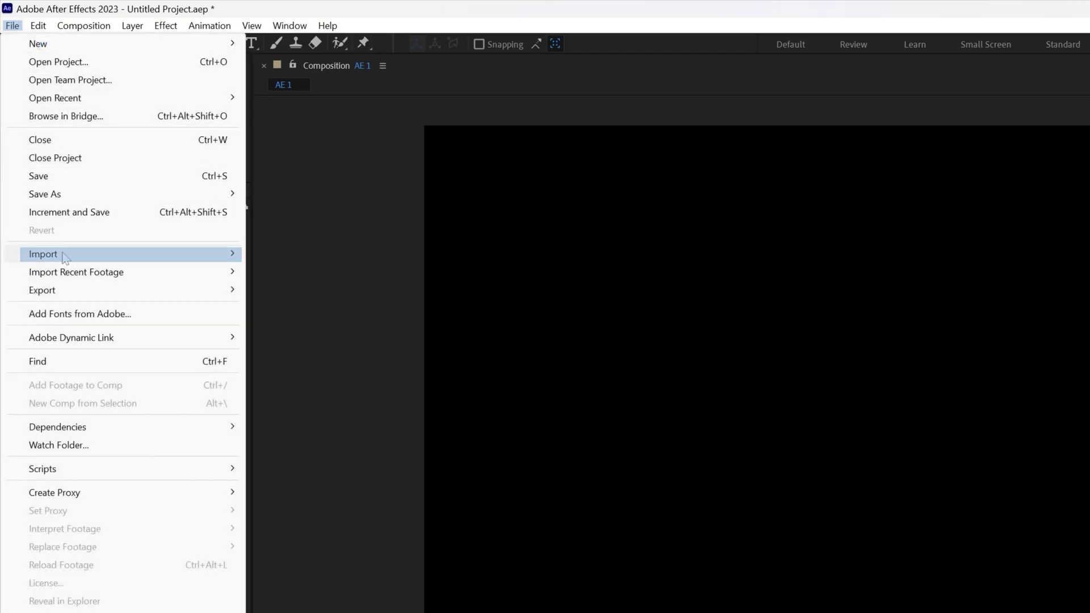
pyautogui.moveTo(54, 254)
pyautogui.click(268, 255)
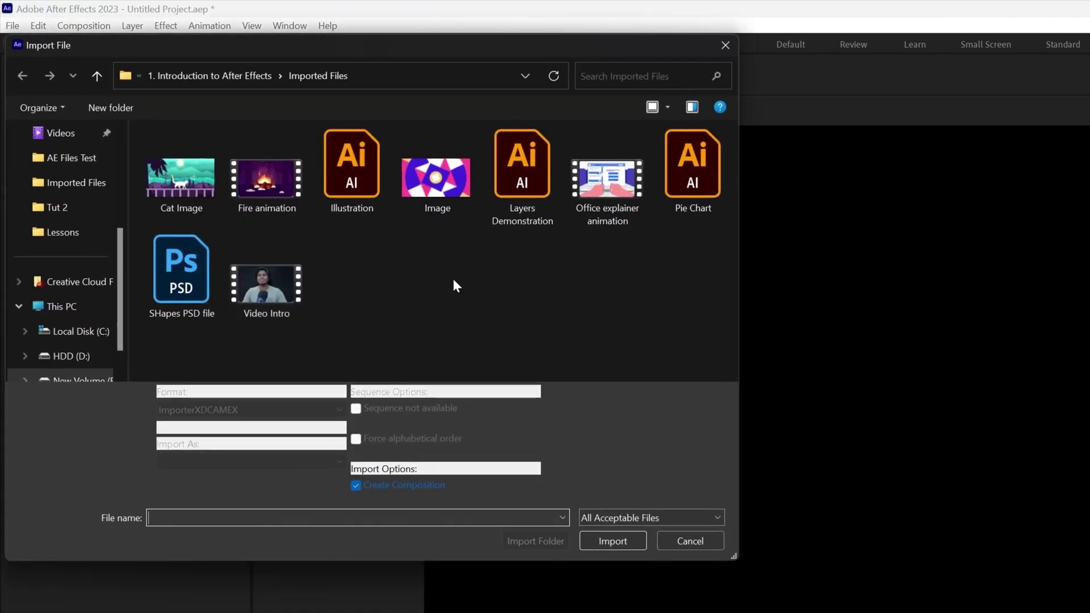
pyautogui.click(690, 541)
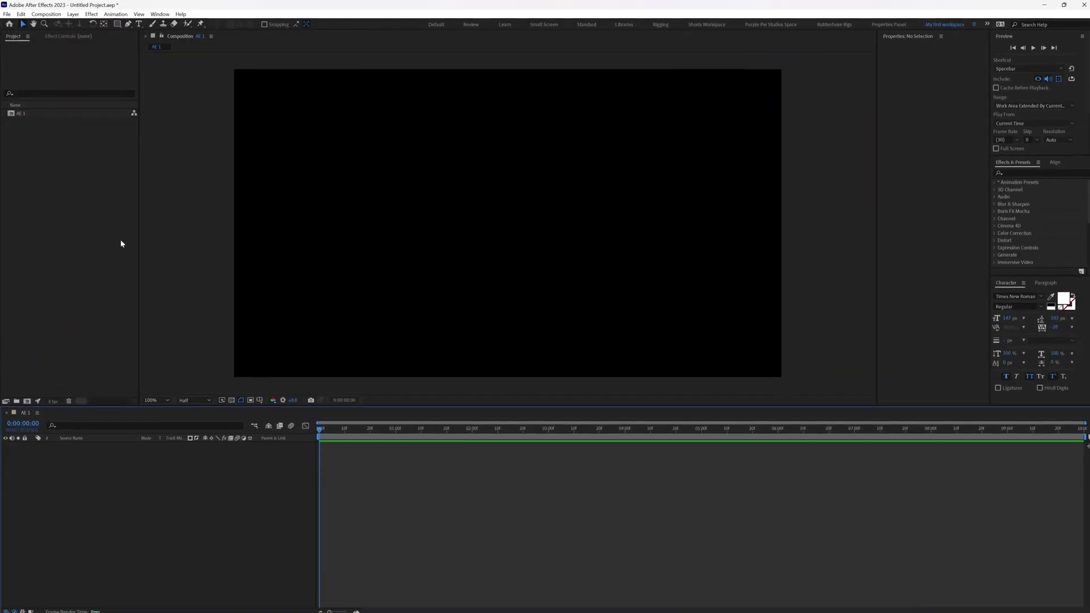
# Bring the Cat Image file from the file explorer window into the project
pyautogui.hotkey('alt', 'Tab')
pyautogui.moveTo(307, 175); pyautogui.dragTo(54, 242)
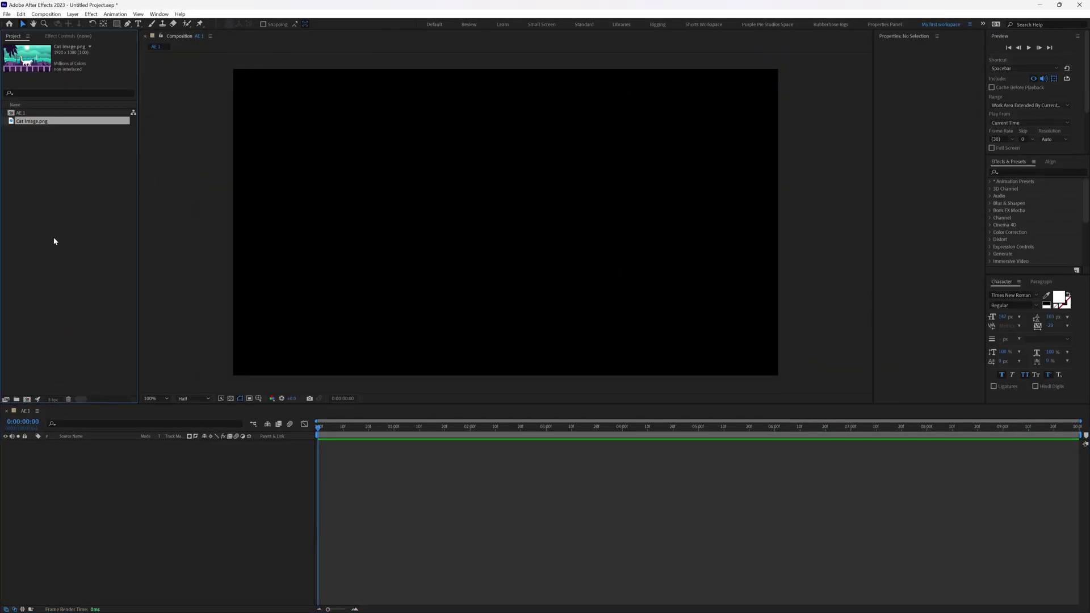
pyautogui.click(53, 224)
# Import the Fire animation video from the Imported Files folder into the project as Footage
pyautogui.doubleClick(52, 225)
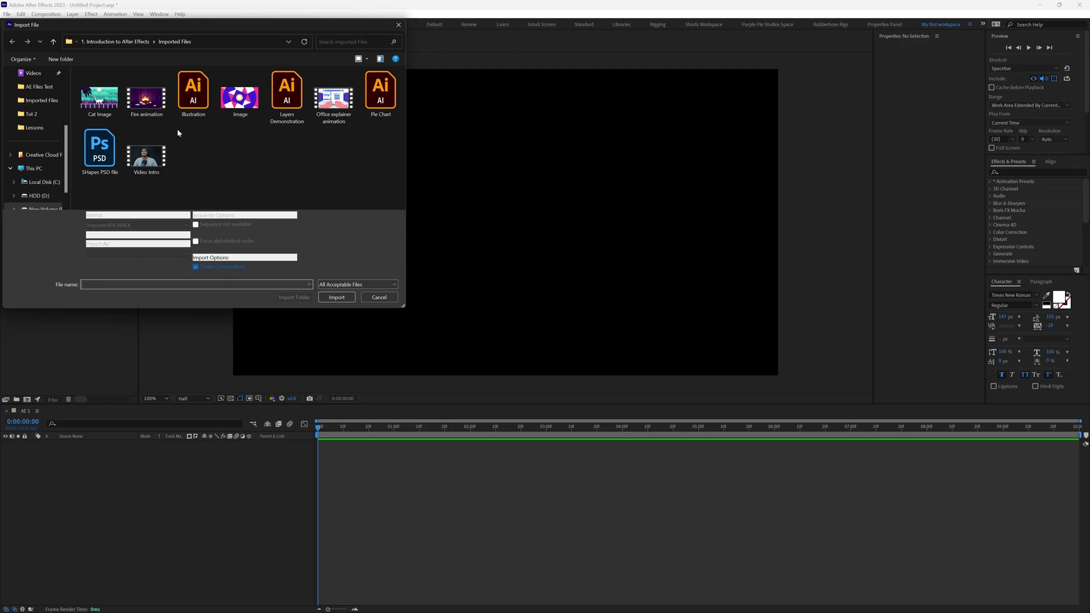
pyautogui.click(147, 105)
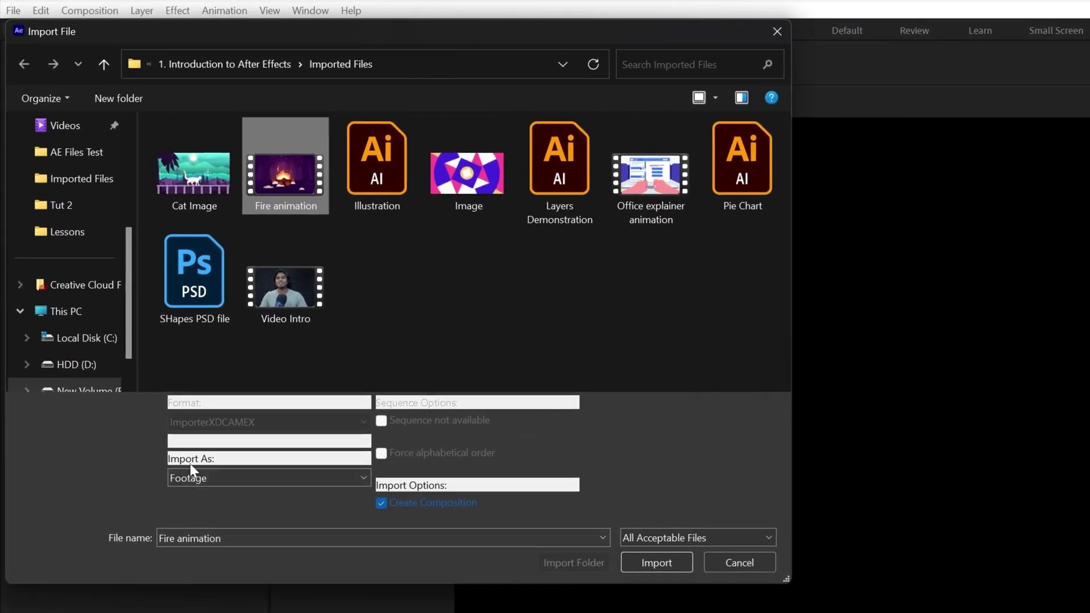
pyautogui.click(212, 475)
pyautogui.click(213, 478)
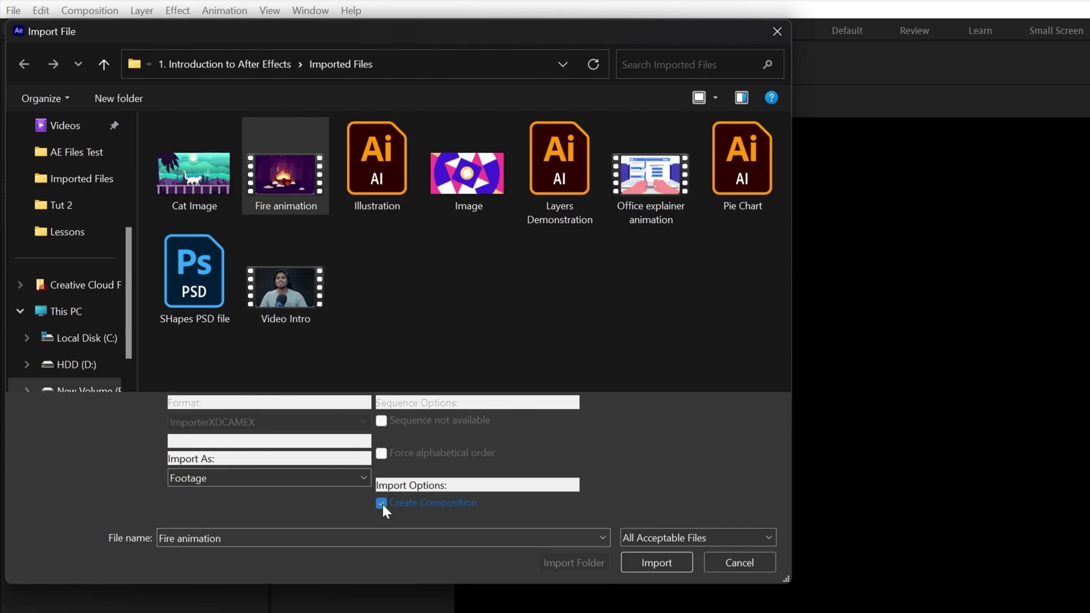
pyautogui.click(649, 565)
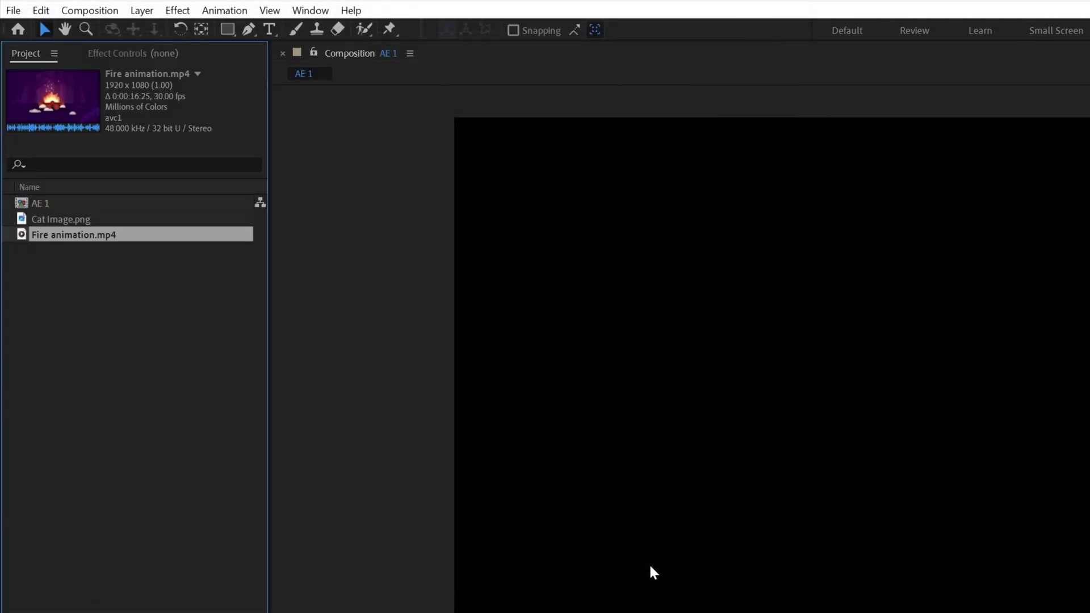
pyautogui.click(572, 534)
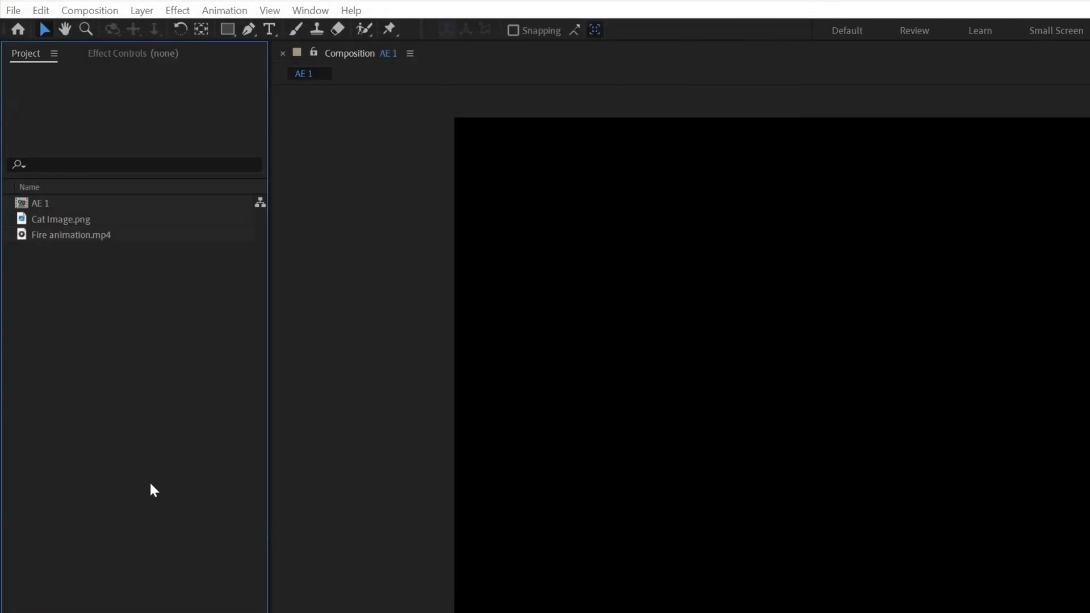
# Import the Pie Chart Illustrator file into the project as Composition - Retain Layer Sizes
pyautogui.hotkey('ctrl', 'i')
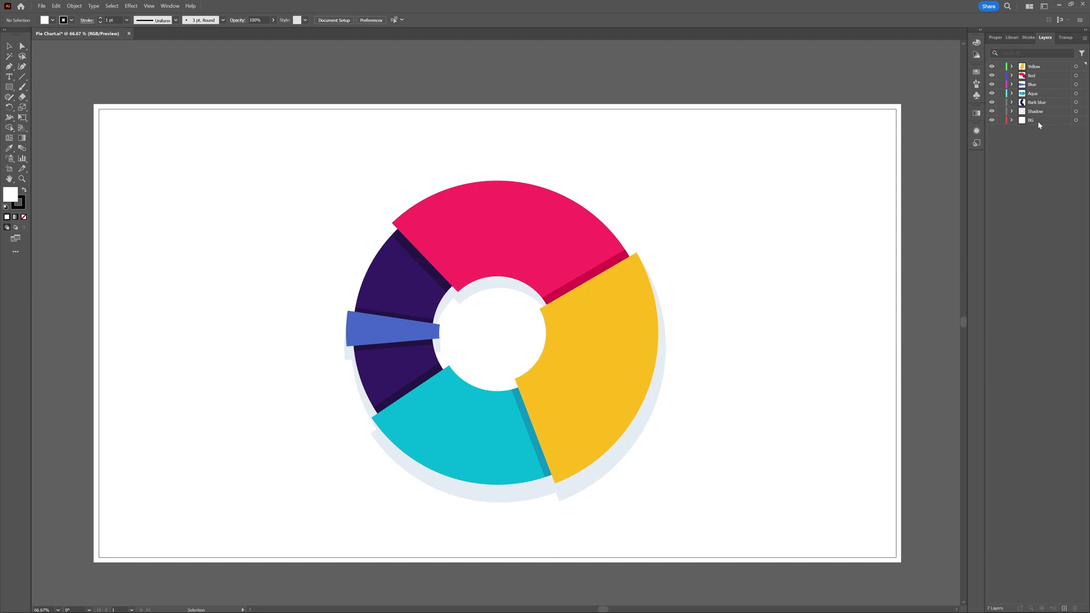
pyautogui.keyDown('shift'); pyautogui.click(1038, 121); pyautogui.keyUp('shift')
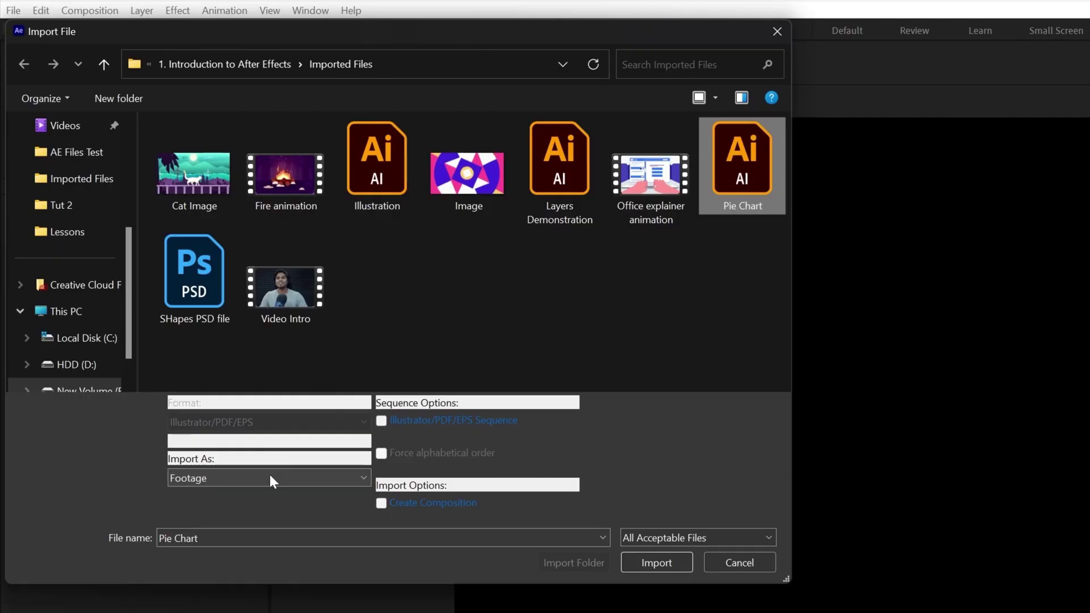
pyautogui.click(270, 476)
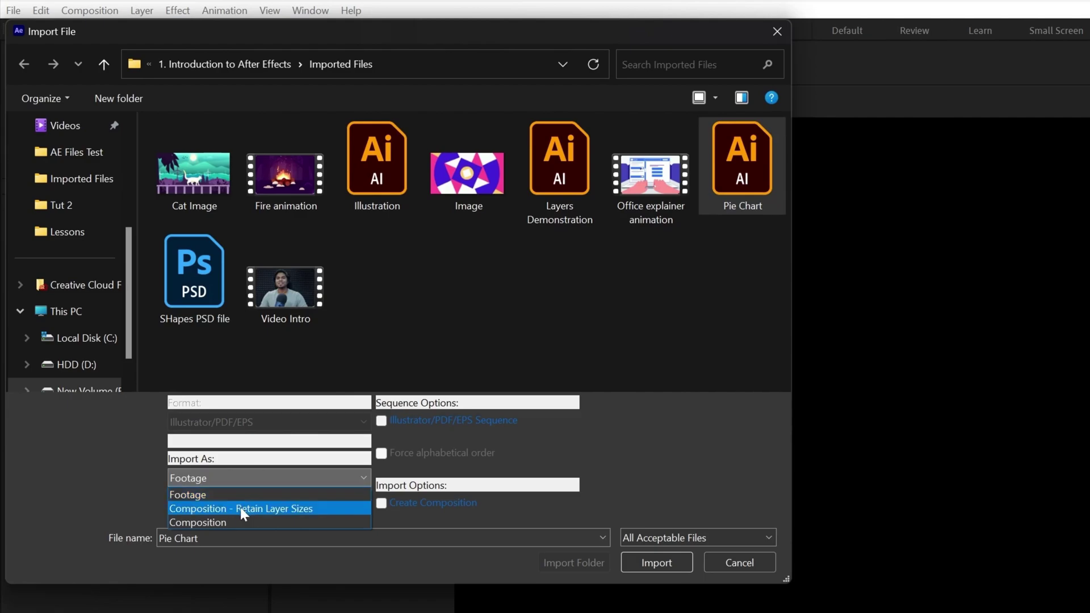
pyautogui.click(202, 509)
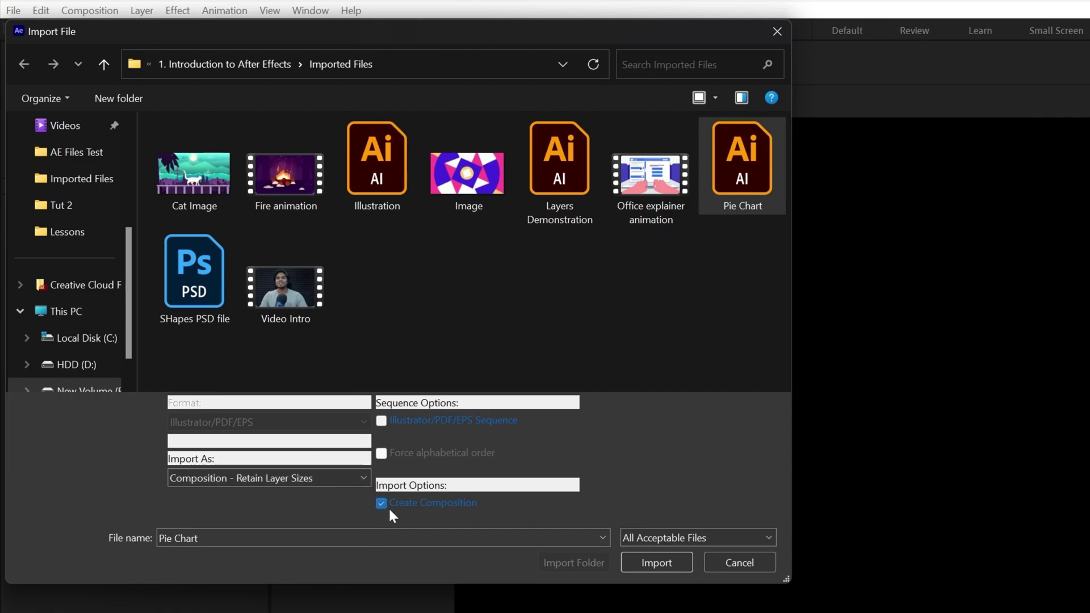
pyautogui.click(642, 563)
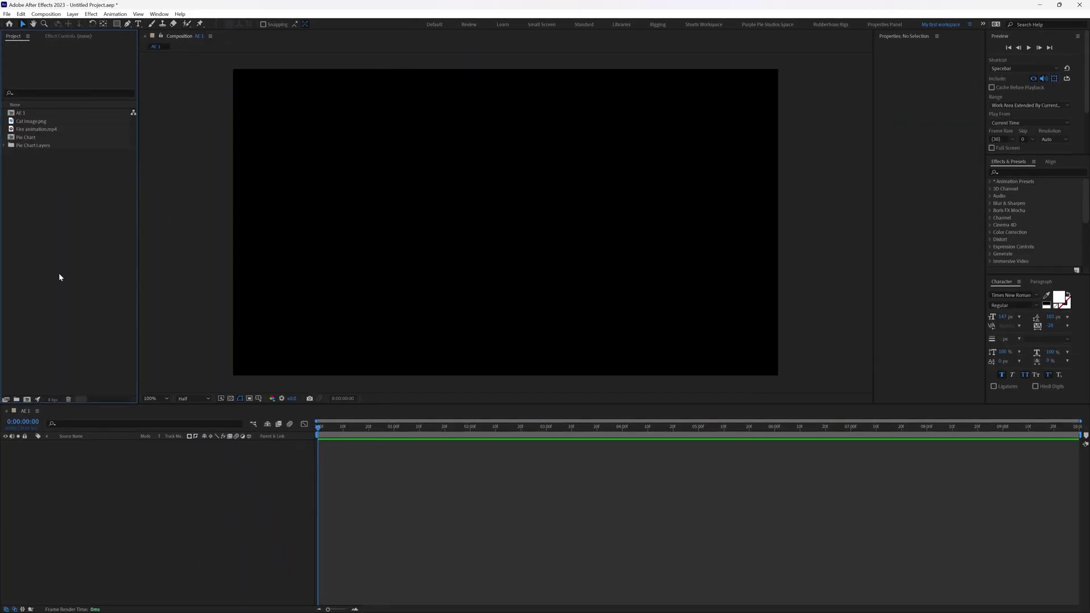
# Import the SHapes PSD file as Composition - Retain Layer Sizes with Editable Layer Styles
pyautogui.doubleClick(59, 277)
pyautogui.click(100, 163)
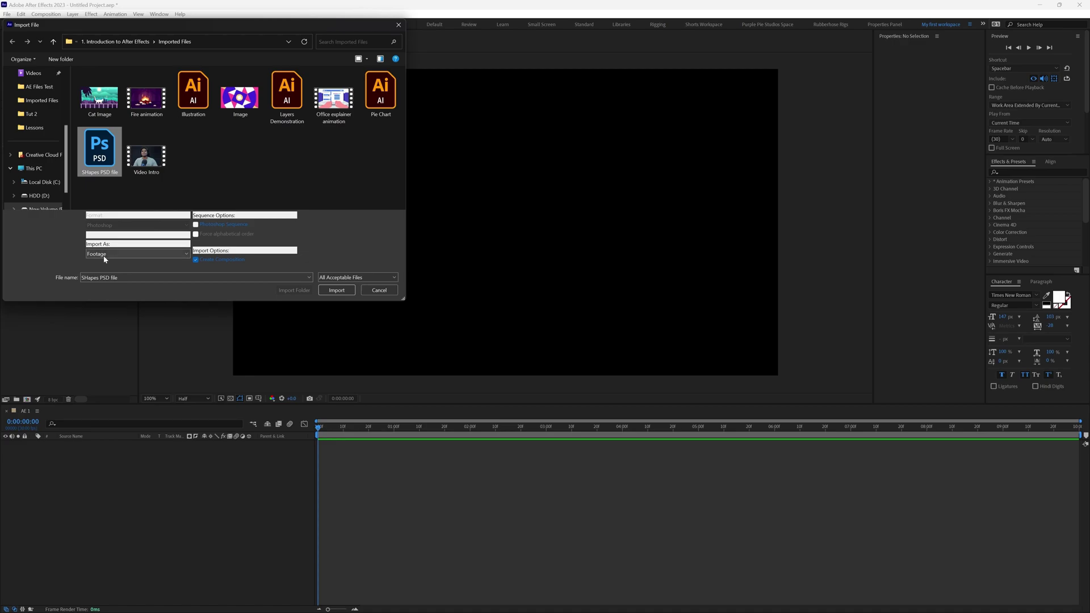
pyautogui.click(103, 255)
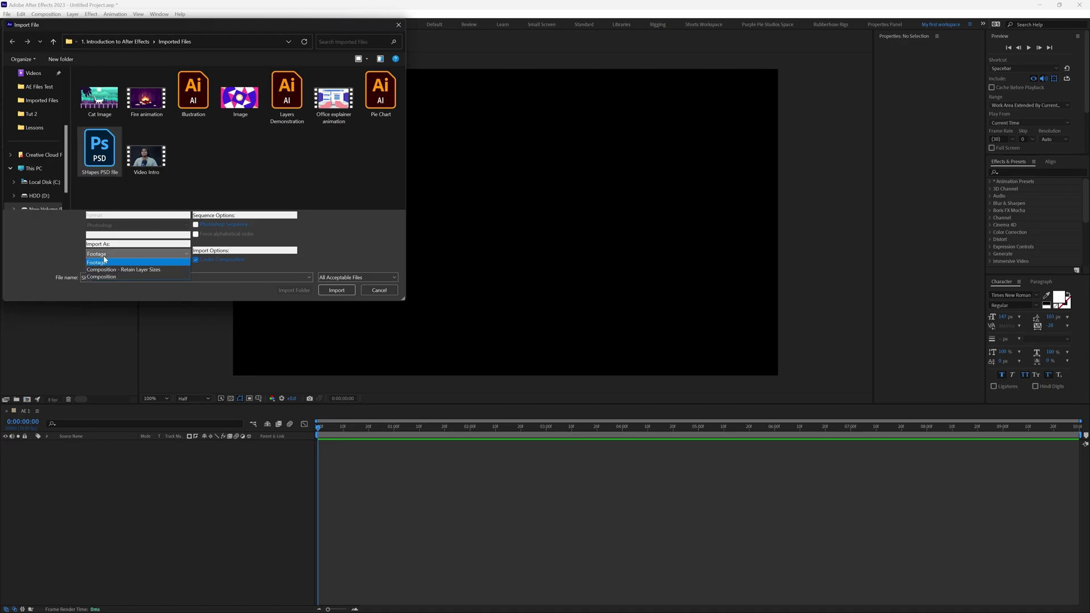
pyautogui.click(135, 269)
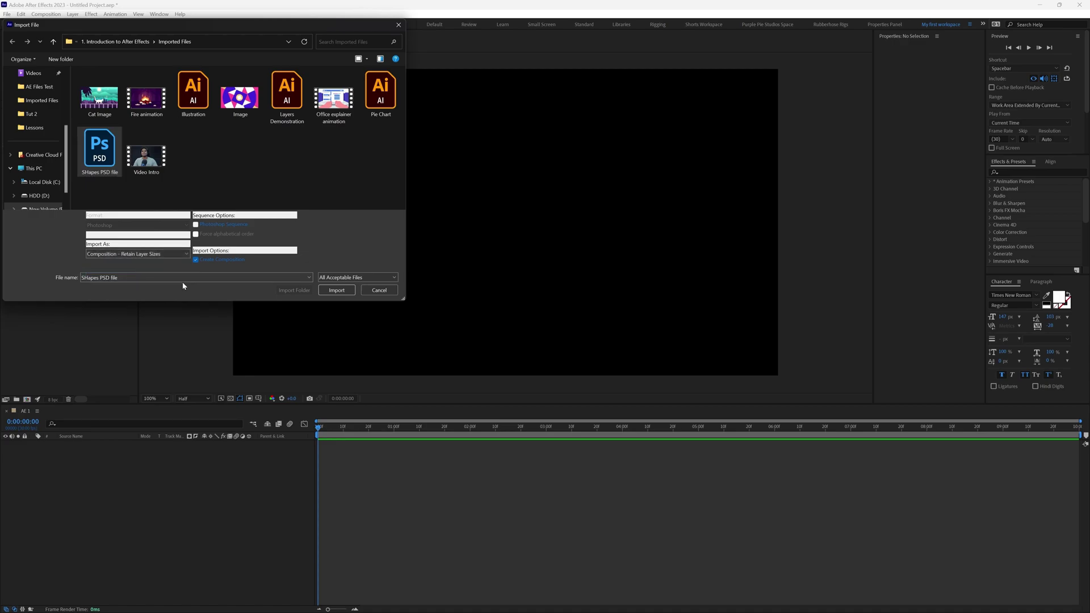
pyautogui.click(348, 293)
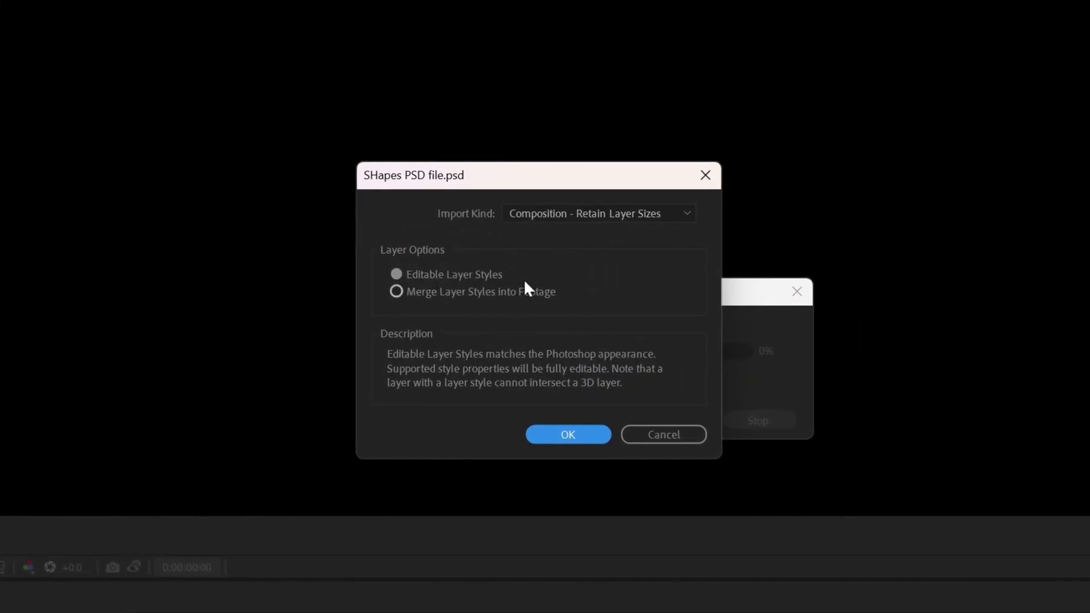
pyautogui.click(609, 216)
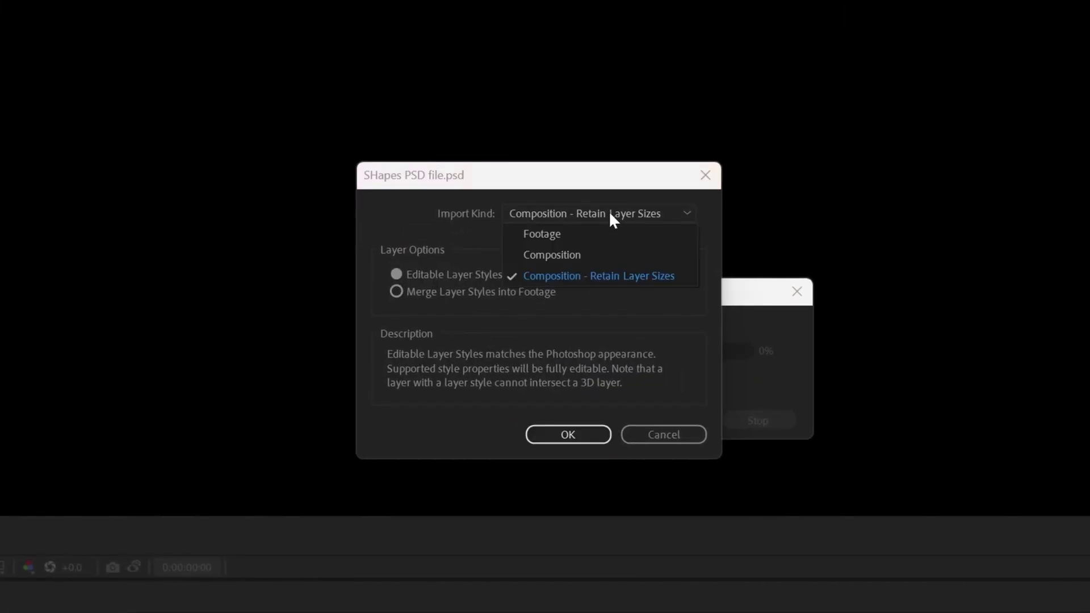
pyautogui.click(576, 277)
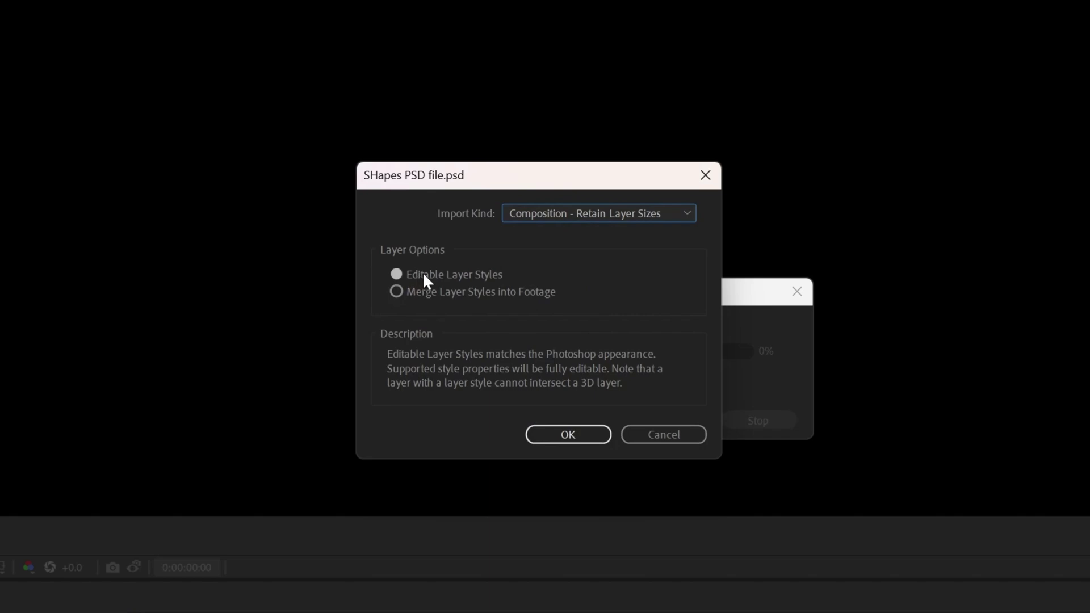
pyautogui.click(561, 436)
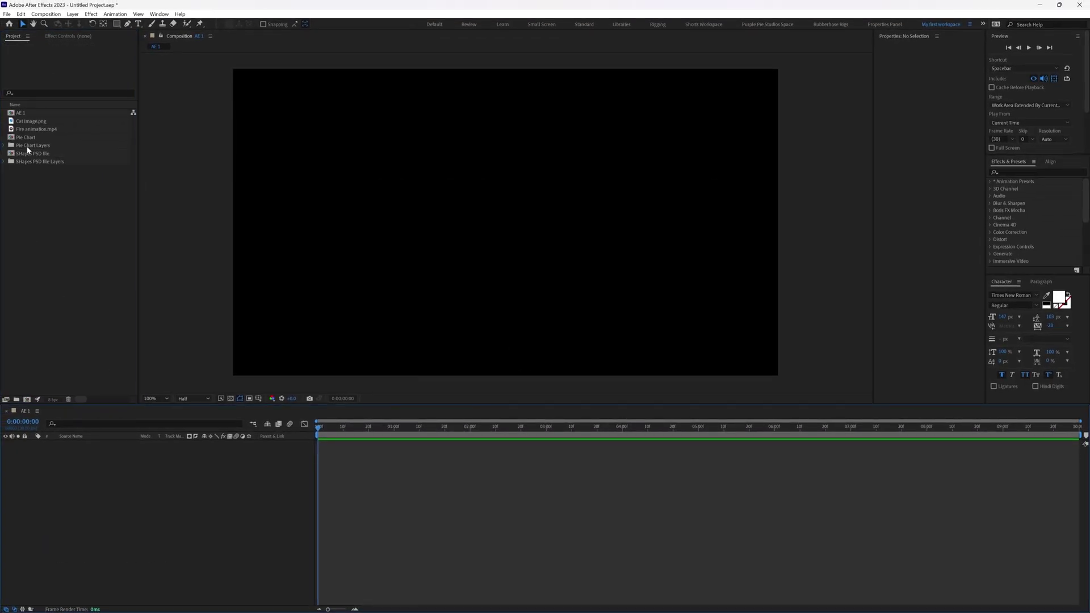
# Add Fire animation.mp4 as a layer in the AE 1 composition and play it from the first frame
pyautogui.click(25, 130)
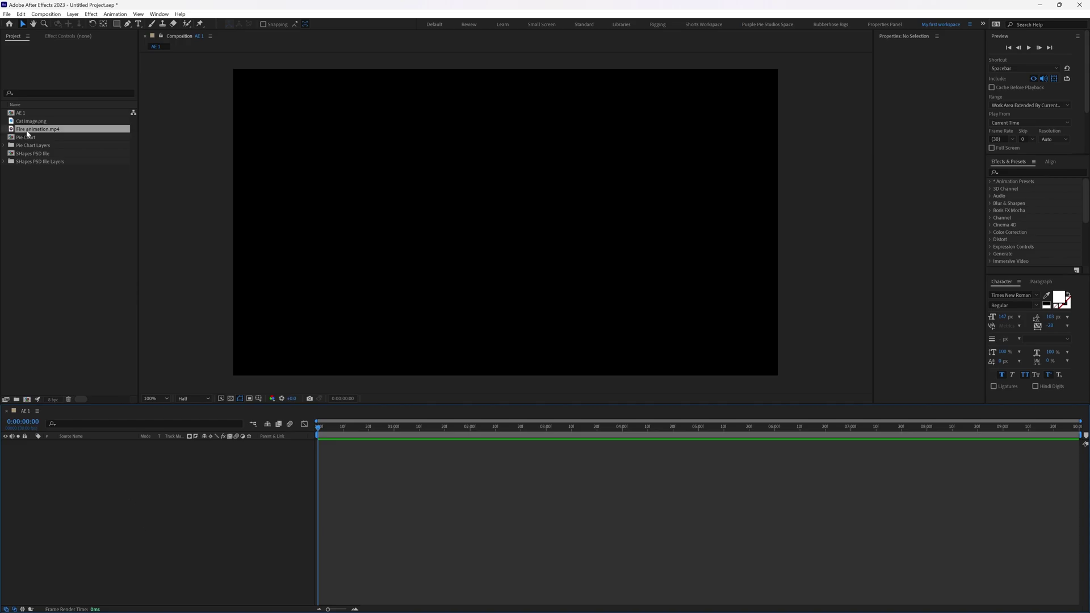
pyautogui.moveTo(38, 133); pyautogui.dragTo(117, 490)
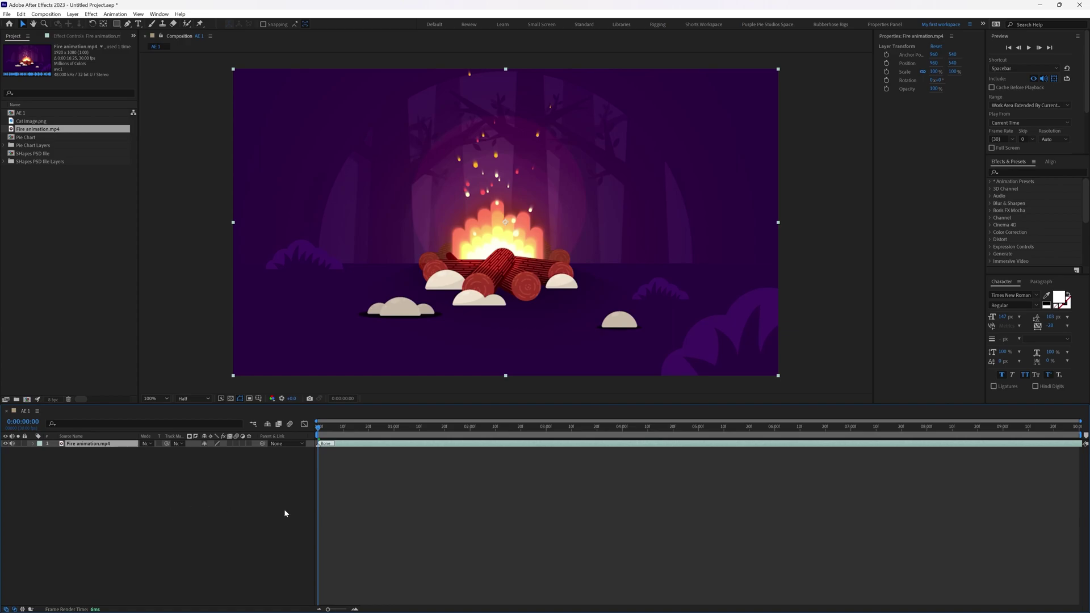
pyautogui.click(403, 520)
pyautogui.moveTo(318, 429); pyautogui.dragTo(273, 428)
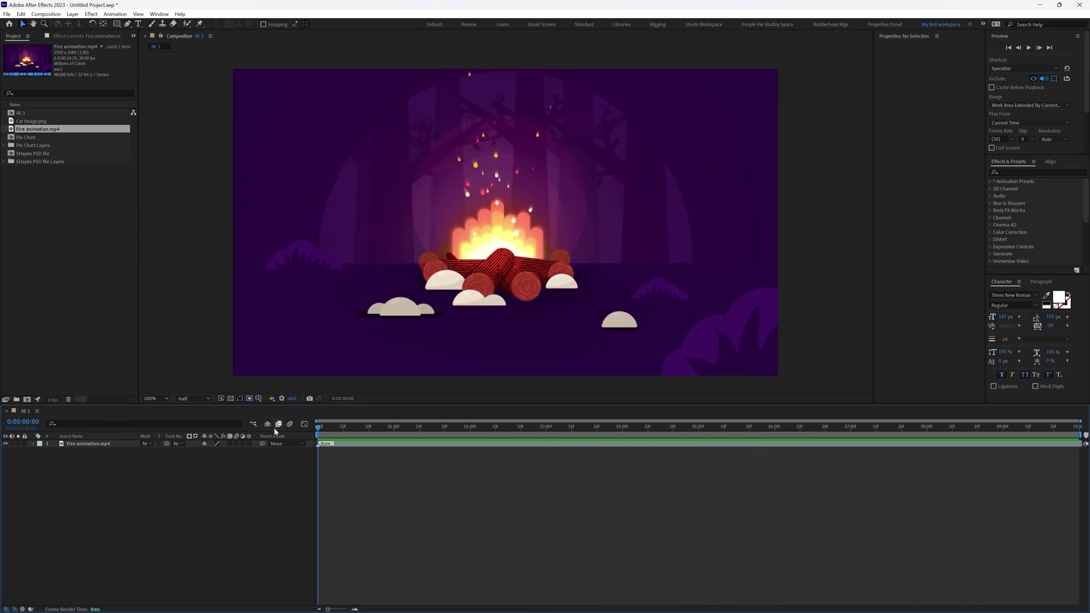
pyautogui.press('space')
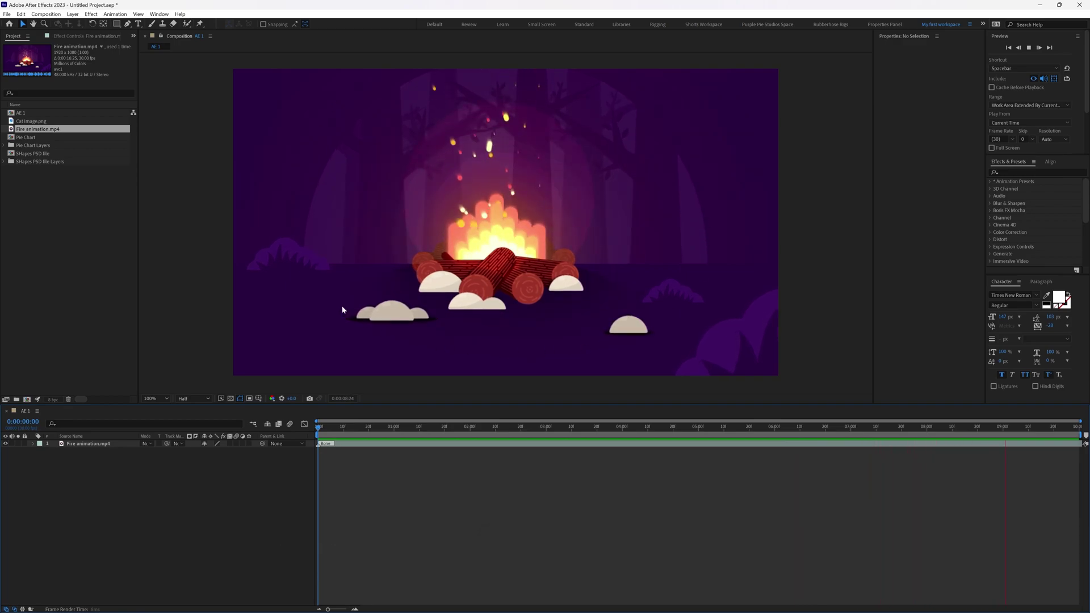
# Open the Pie Chart composition to show its separate layers in the timeline
pyautogui.click(27, 138)
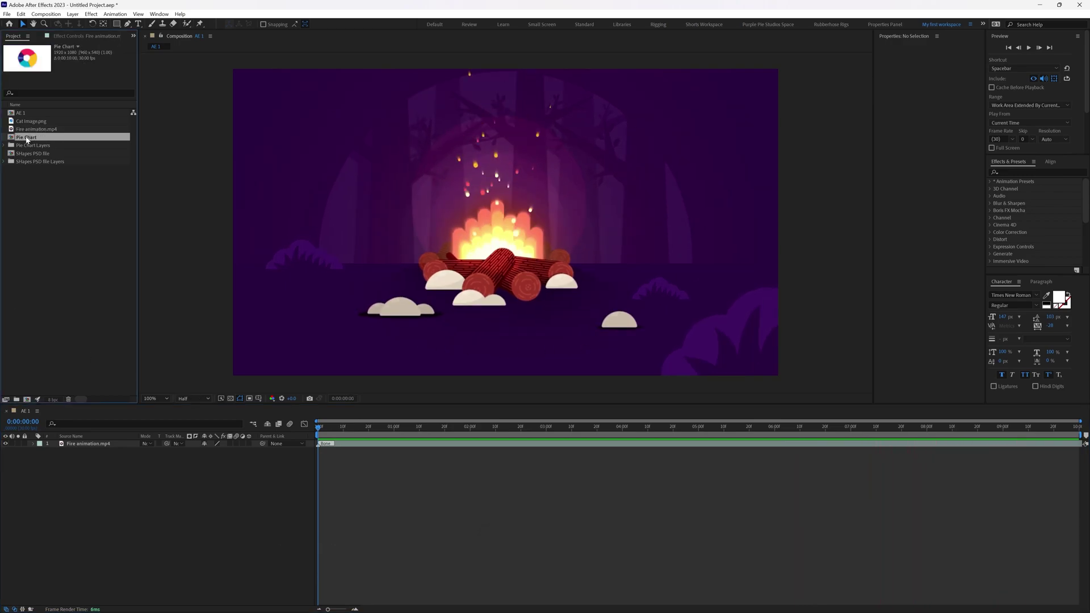
pyautogui.doubleClick(27, 138)
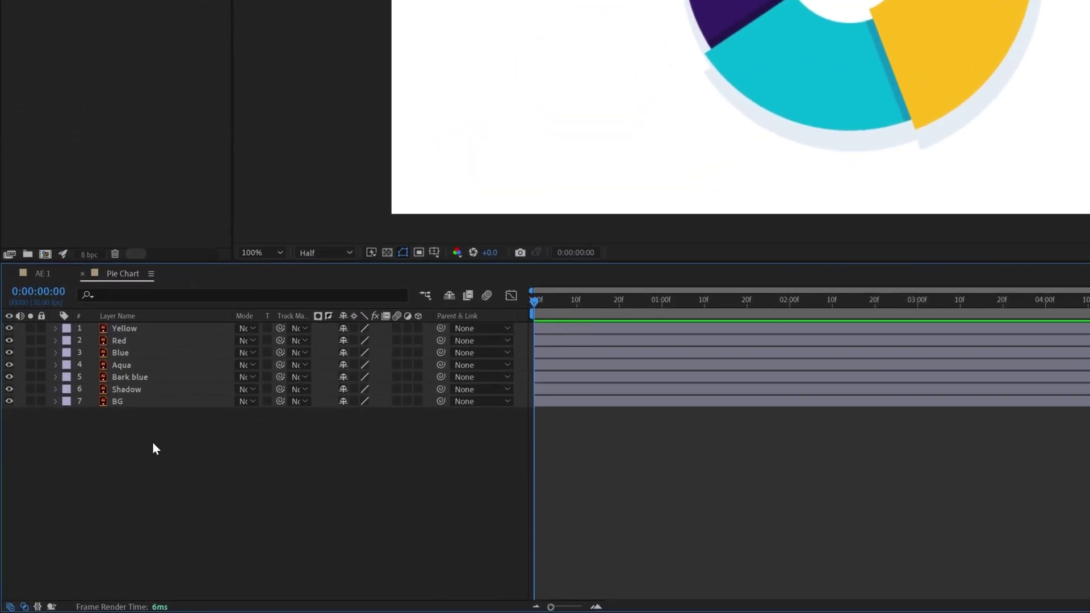
pyautogui.moveTo(152, 442); pyautogui.dragTo(127, 321)
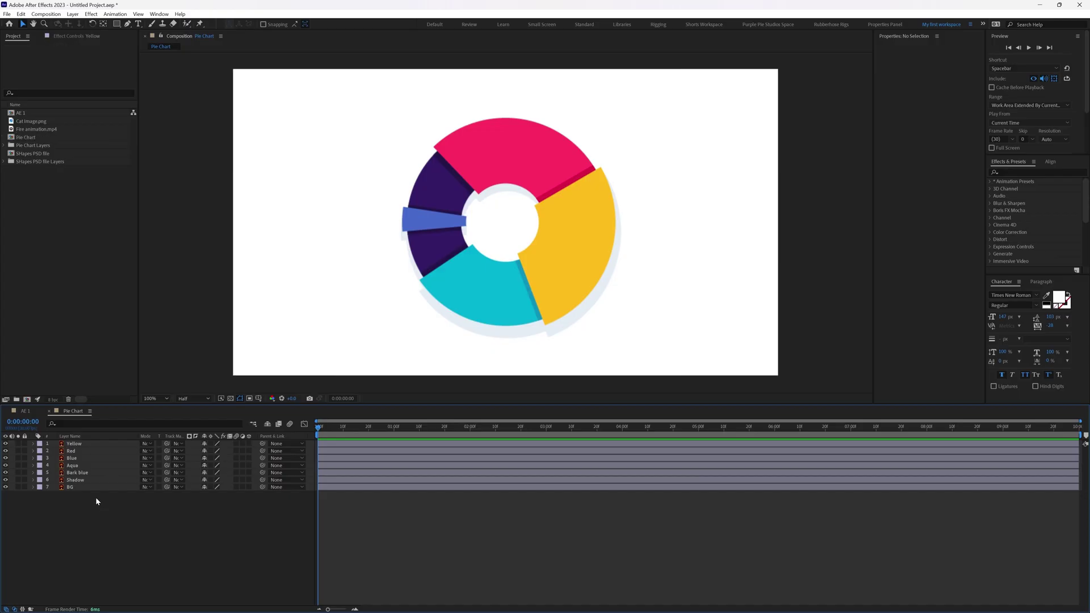
# Move the Yellow layer down the Pie Chart layer stack, first below Red and further down below Aqua
pyautogui.click(80, 446)
pyautogui.moveTo(87, 446); pyautogui.dragTo(88, 460)
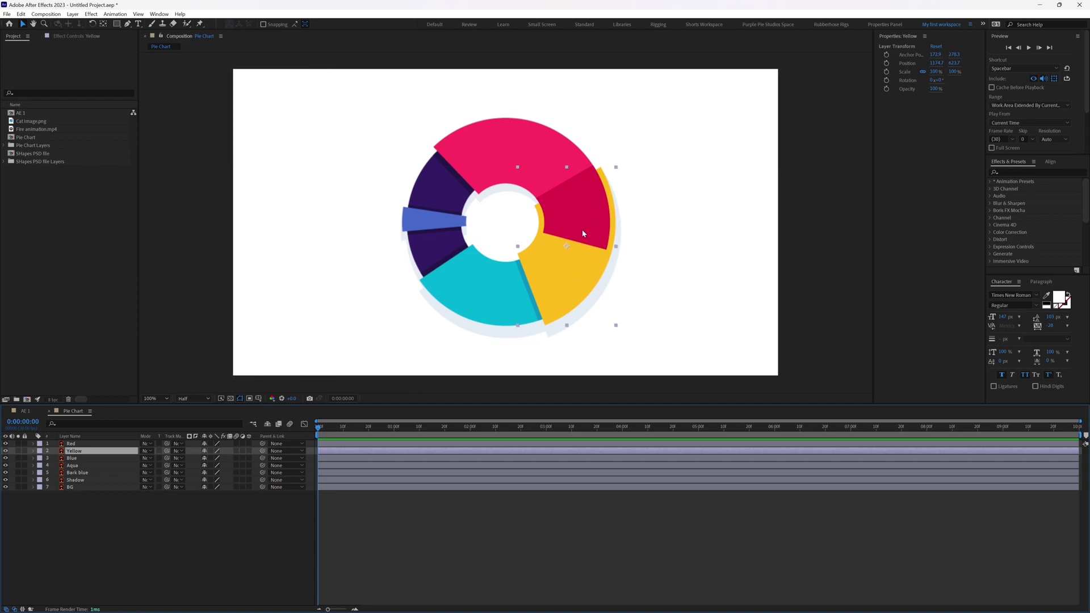
pyautogui.moveTo(89, 451)
pyautogui.mouseDown()
pyautogui.moveTo(99, 467)
pyautogui.moveTo(124, 461)
pyautogui.mouseUp()
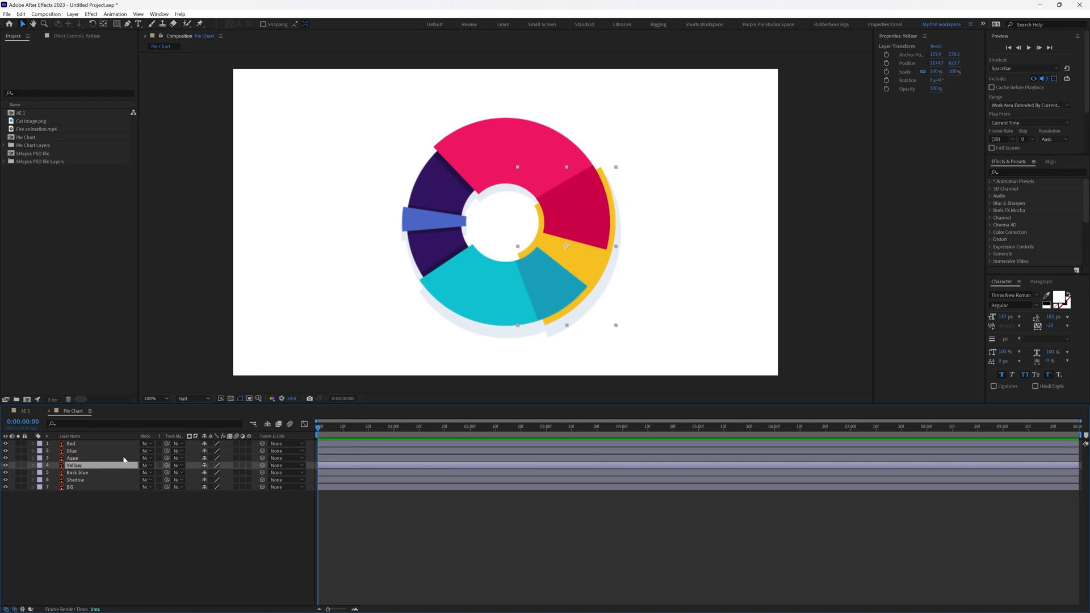
pyautogui.click(533, 298)
pyautogui.click(78, 465)
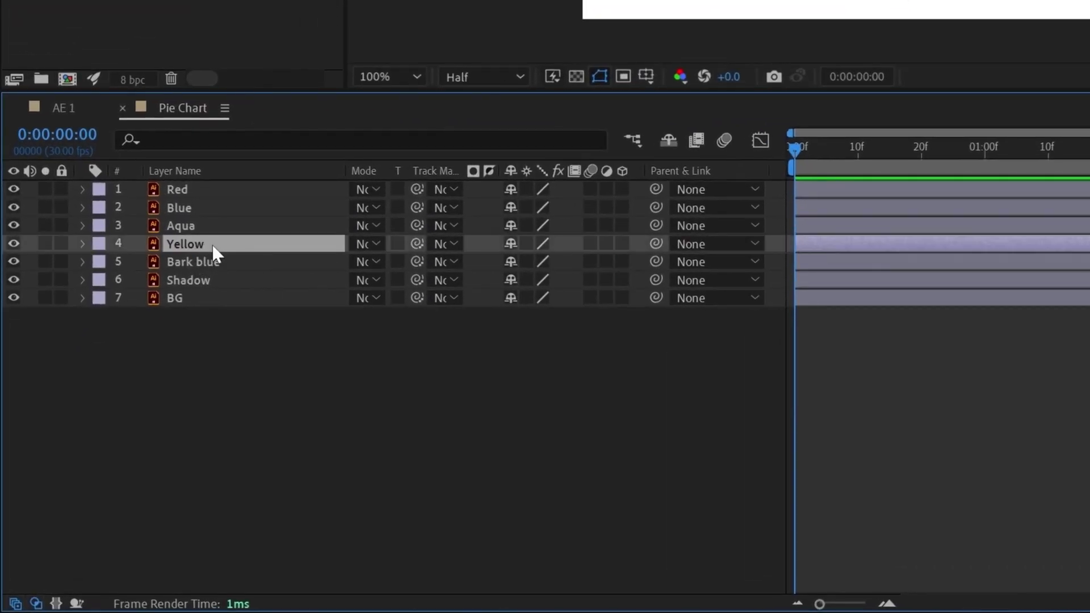
pyautogui.moveTo(212, 244); pyautogui.dragTo(243, 264)
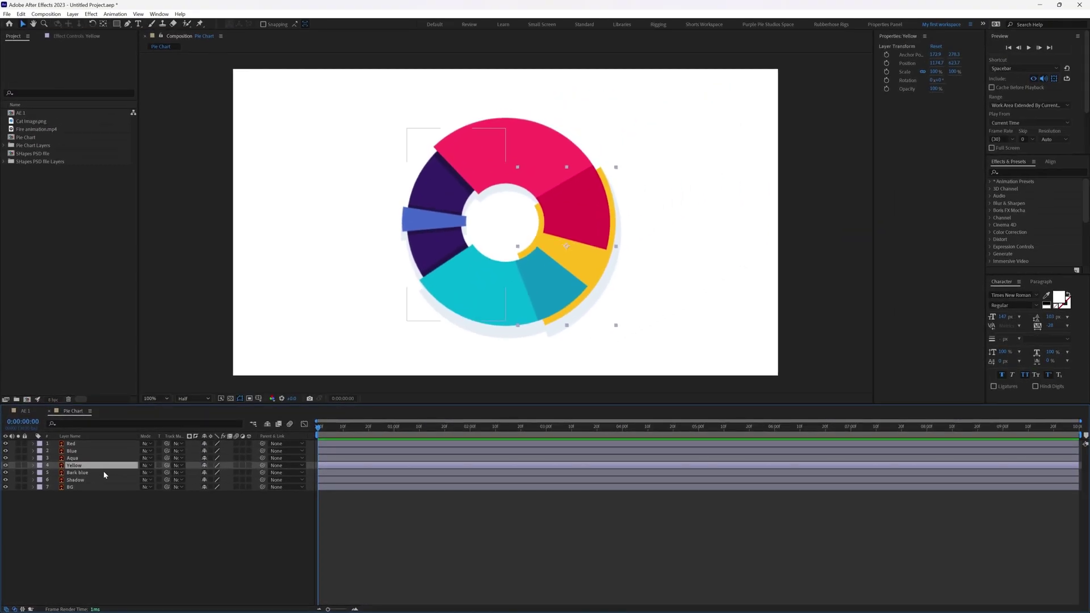
# Shift the Yellow layer down the stack one level at a time and bring it back up to the top
pyautogui.hotkey('ctrl', '[')
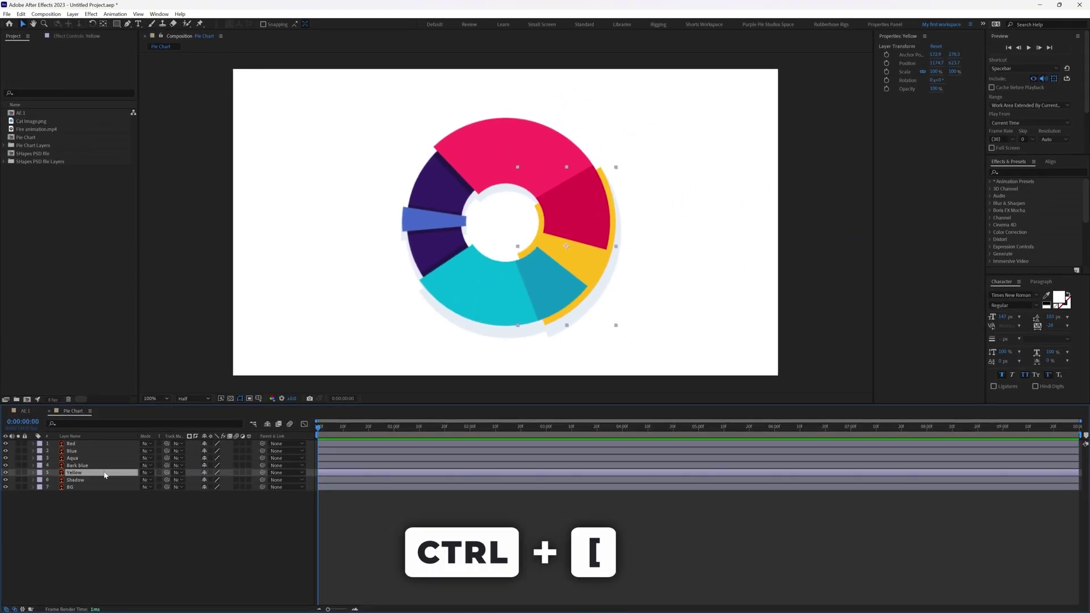
pyautogui.hotkey('ctrl', '[')
pyautogui.hotkey('ctrl', '[')
pyautogui.hotkey('ctrl', ']')
pyautogui.hotkey('ctrl', ']')
pyautogui.hotkey('ctrl', ']')
pyautogui.hotkey('ctrl', ']')
pyautogui.hotkey('ctrl', ']')
pyautogui.hotkey('ctrl', ']')
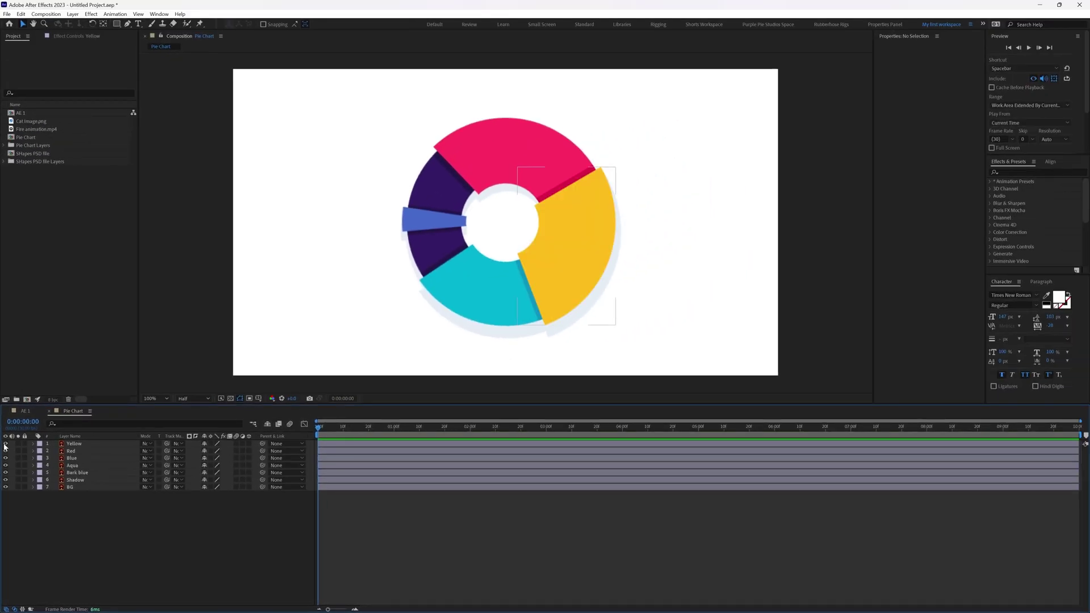
# Hide the Yellow layer of the pie chart and show it again
pyautogui.click(10, 208)
pyautogui.click(6, 445)
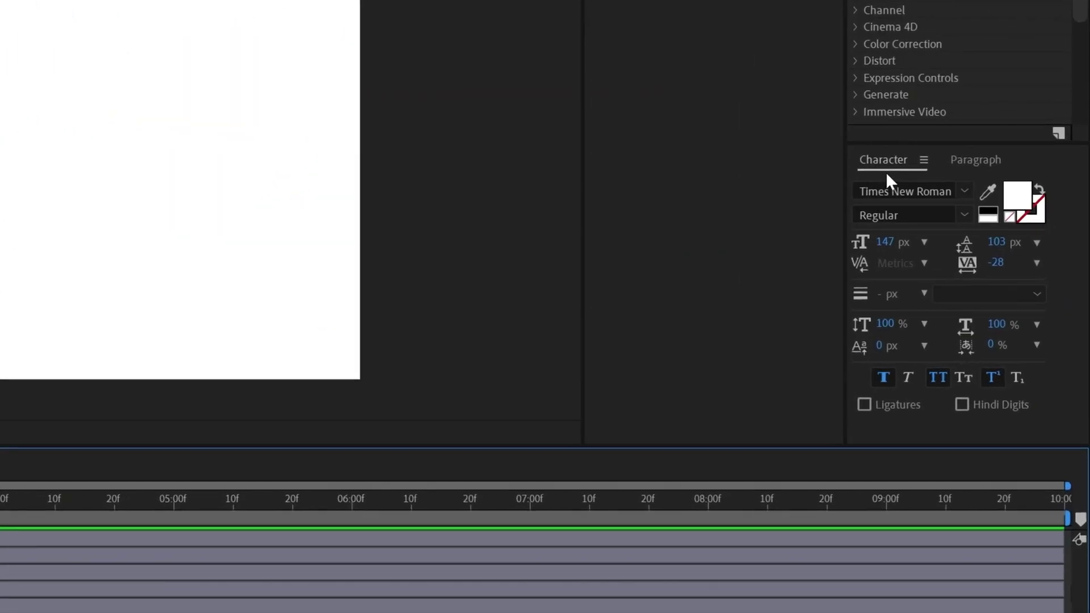
# View the paragraph formatting options and return to the character formatting options
pyautogui.click(973, 163)
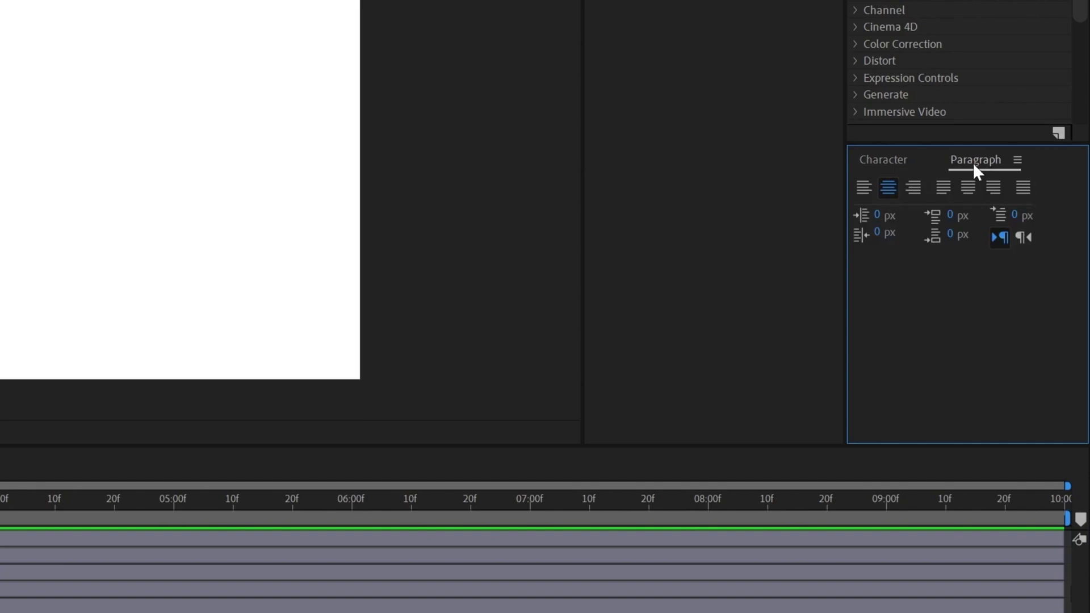
pyautogui.click(898, 161)
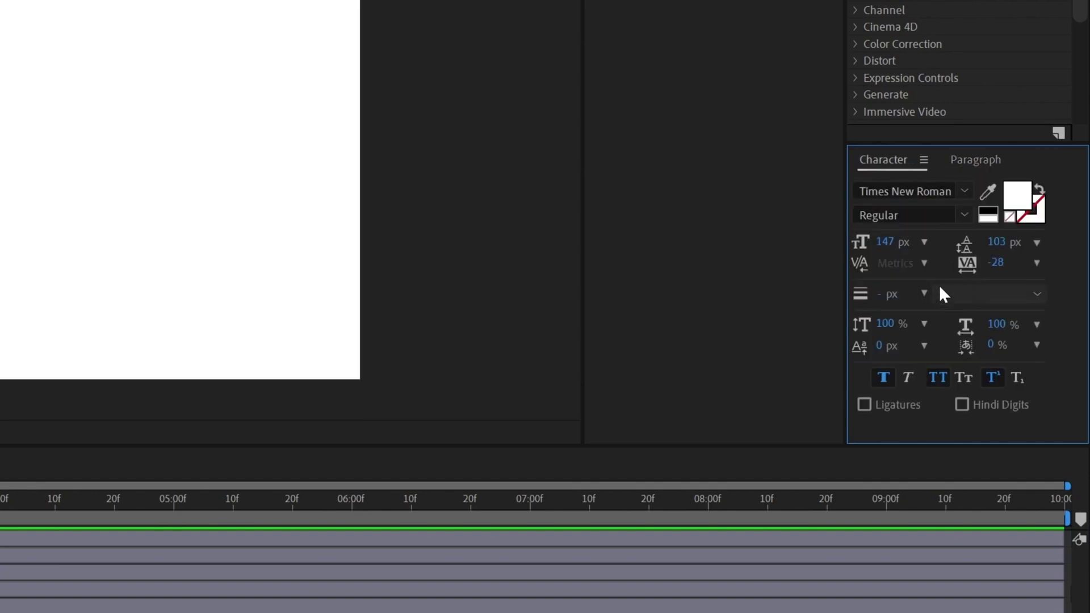
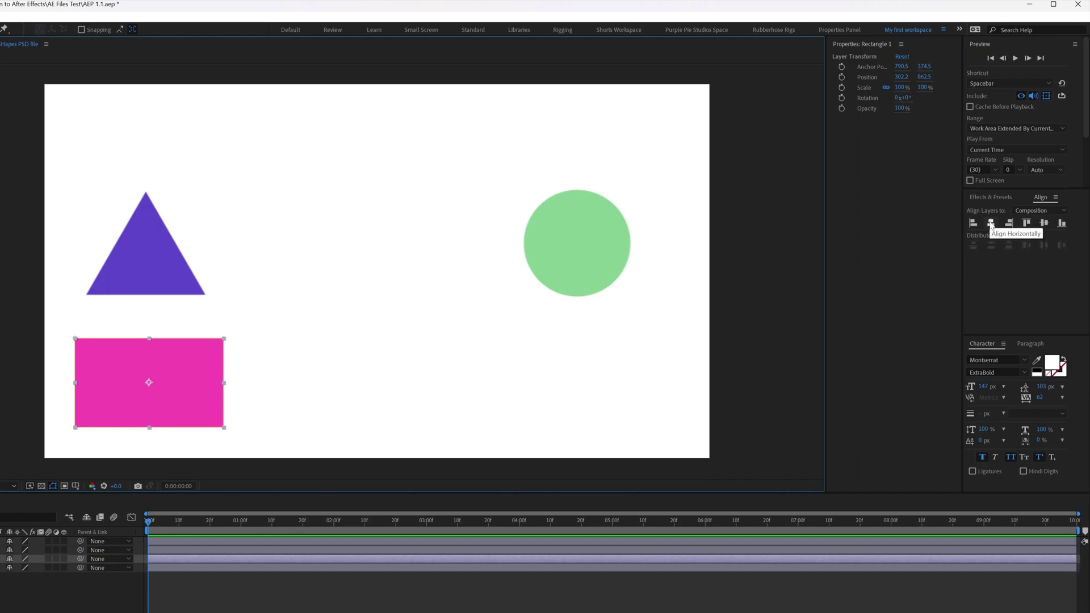
# Center the pink rectangle horizontally and vertically in the SHapes PSD file composition
pyautogui.click(991, 223)
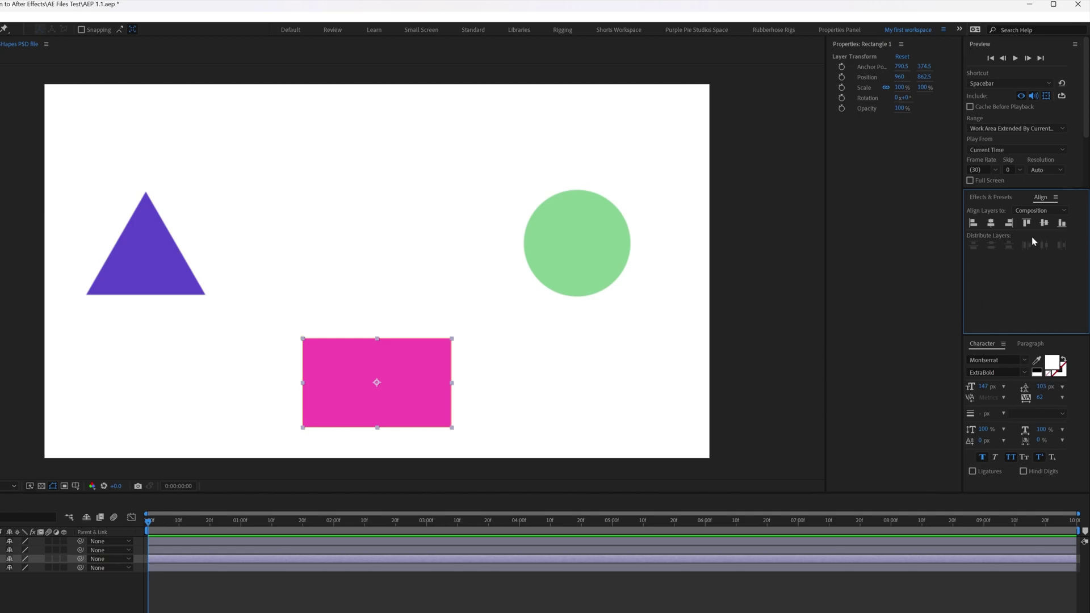
pyautogui.click(1044, 223)
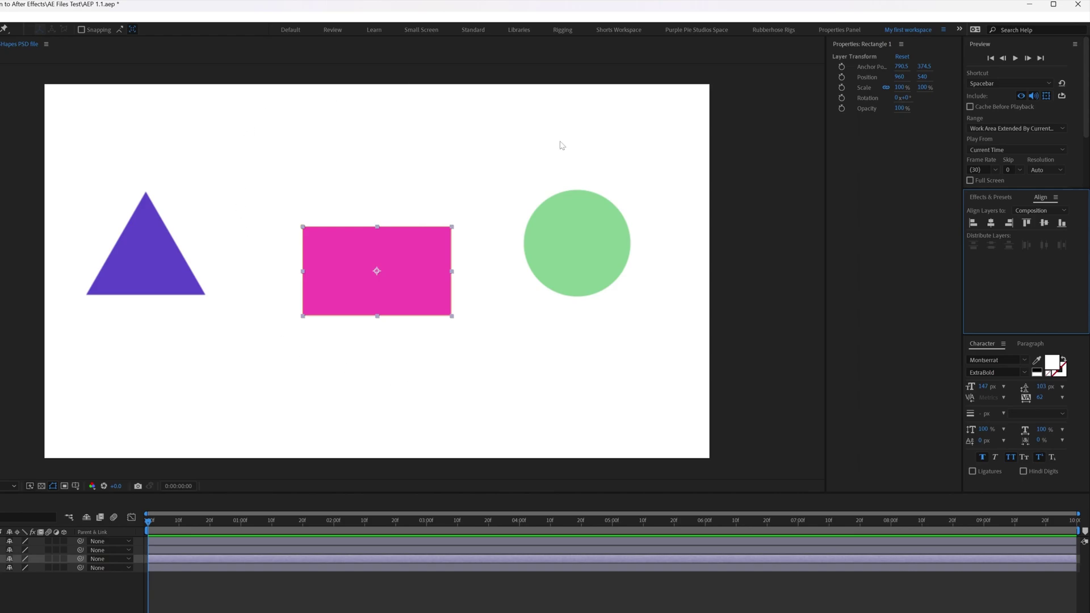
pyautogui.click(406, 281)
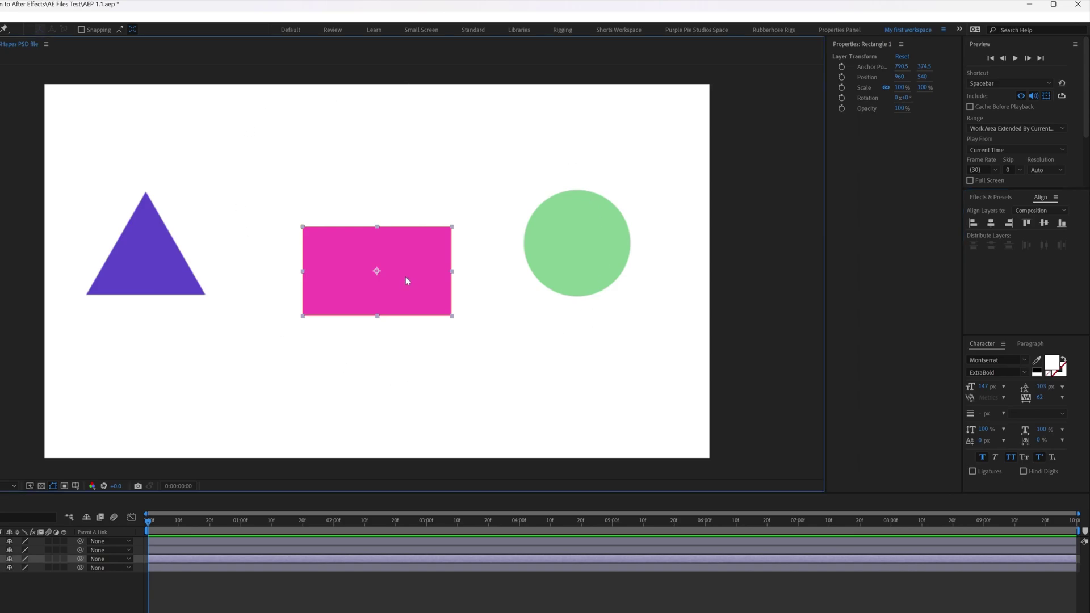
# Align the pink rectangle in turn to the composition's left, right, top and bottom edges
pyautogui.click(973, 225)
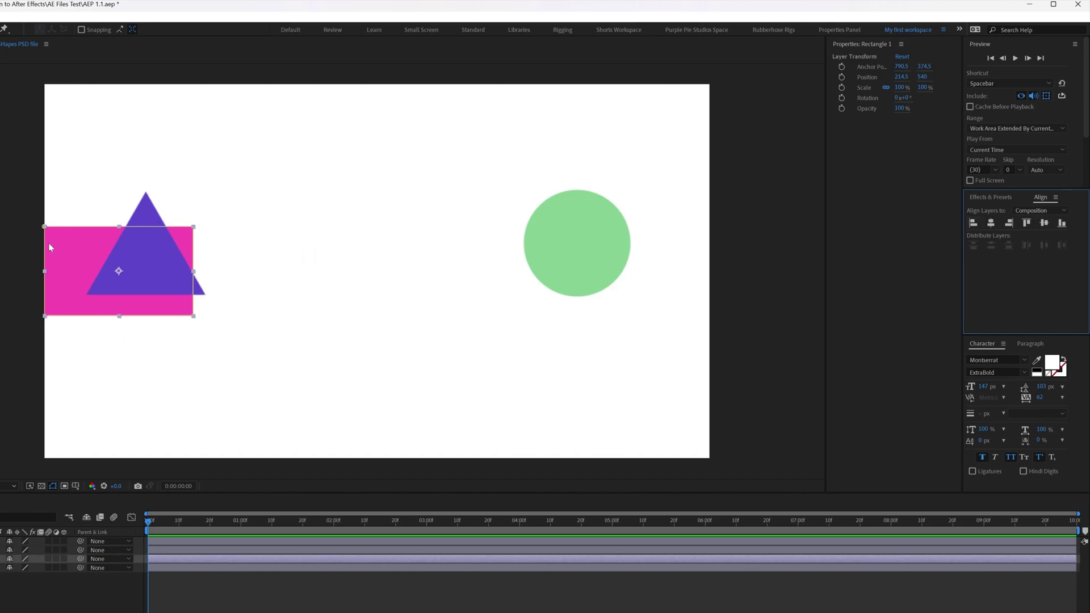
pyautogui.click(50, 288)
pyautogui.click(1010, 224)
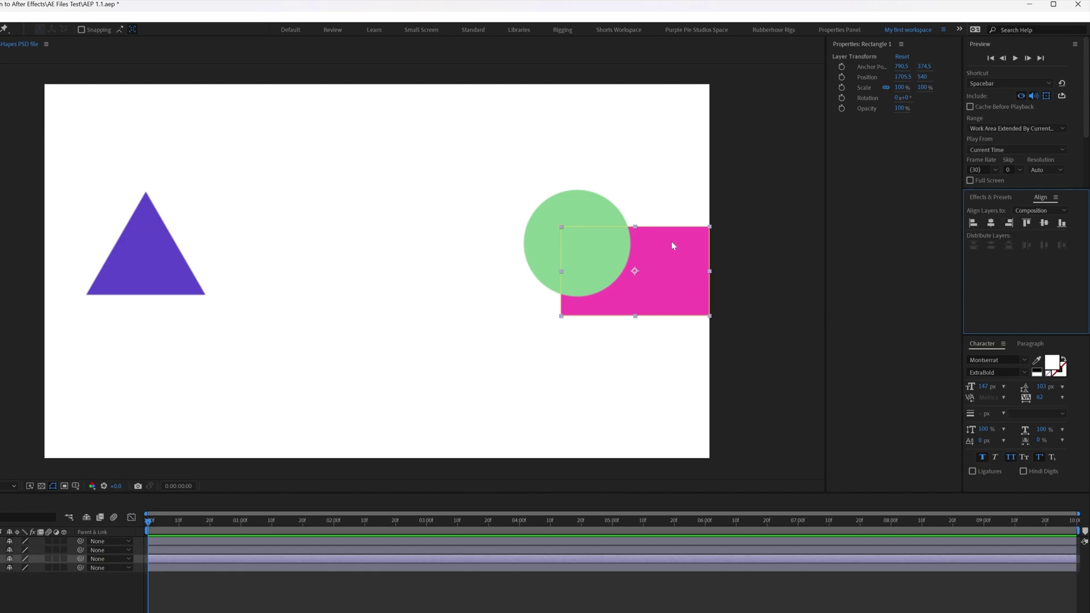
pyautogui.click(1027, 224)
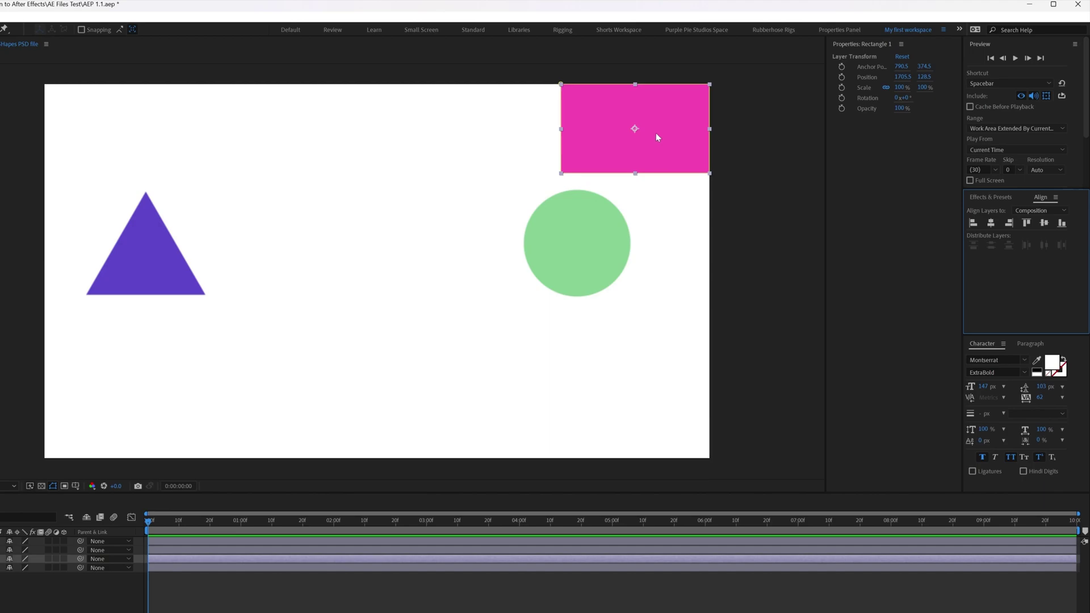
pyautogui.click(1063, 224)
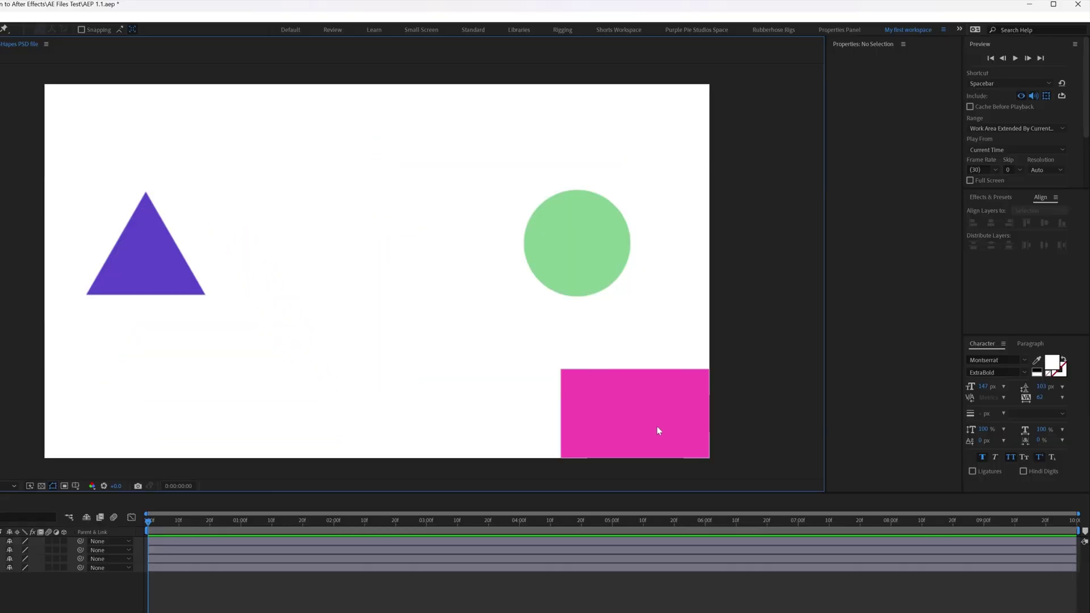
# Scatter the shapes freehand, with the rectangle in the upper middle, the triangle at lower left and the circle at right
pyautogui.moveTo(657, 429); pyautogui.dragTo(402, 245)
pyautogui.moveTo(610, 263); pyautogui.dragTo(621, 348)
pyautogui.click(175, 262)
pyautogui.moveTo(175, 262); pyautogui.dragTo(194, 381)
pyautogui.moveTo(414, 280); pyautogui.dragTo(370, 226)
pyautogui.moveTo(613, 326)
pyautogui.mouseDown()
pyautogui.moveTo(634, 314)
pyautogui.moveTo(628, 323)
pyautogui.mouseUp()
# Align the triangle, rectangle and circle vertically to the selection and distribute them horizontally by their centers
pyautogui.moveTo(10, 143); pyautogui.dragTo(710, 381)
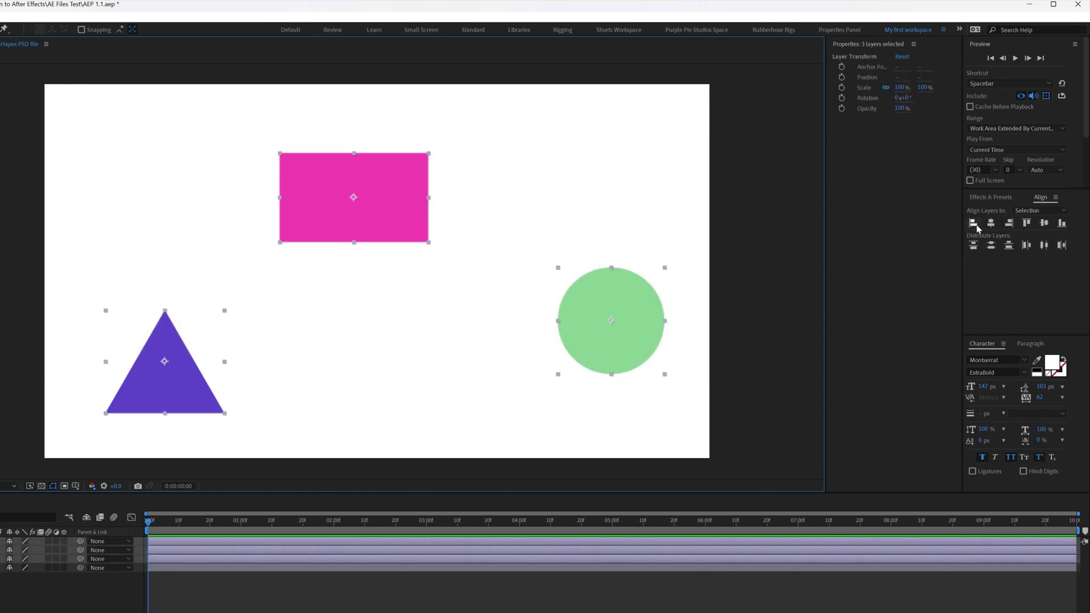
pyautogui.click(1044, 223)
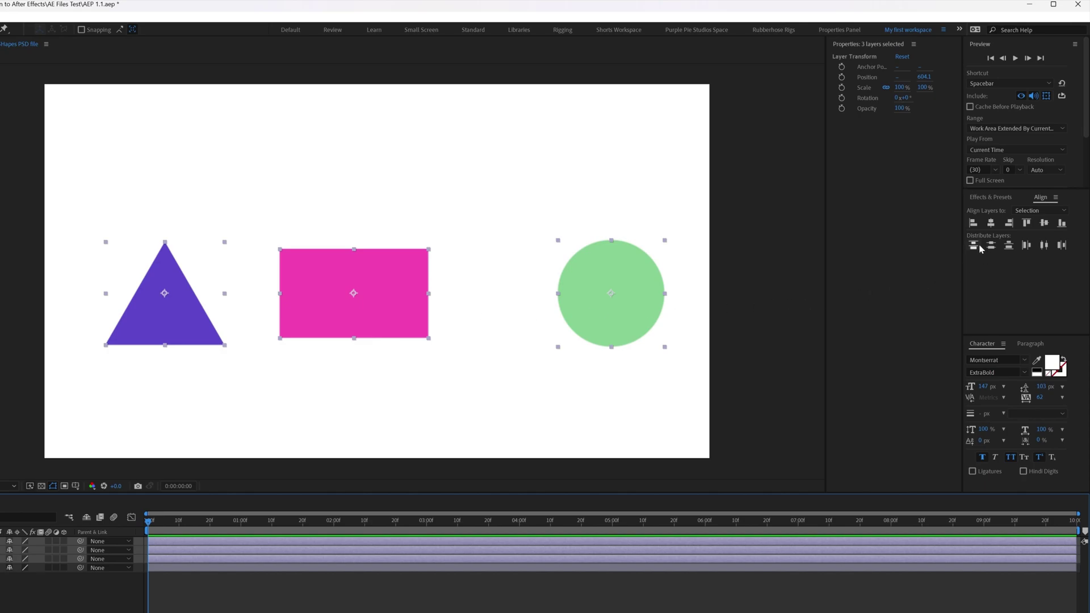
pyautogui.click(1045, 245)
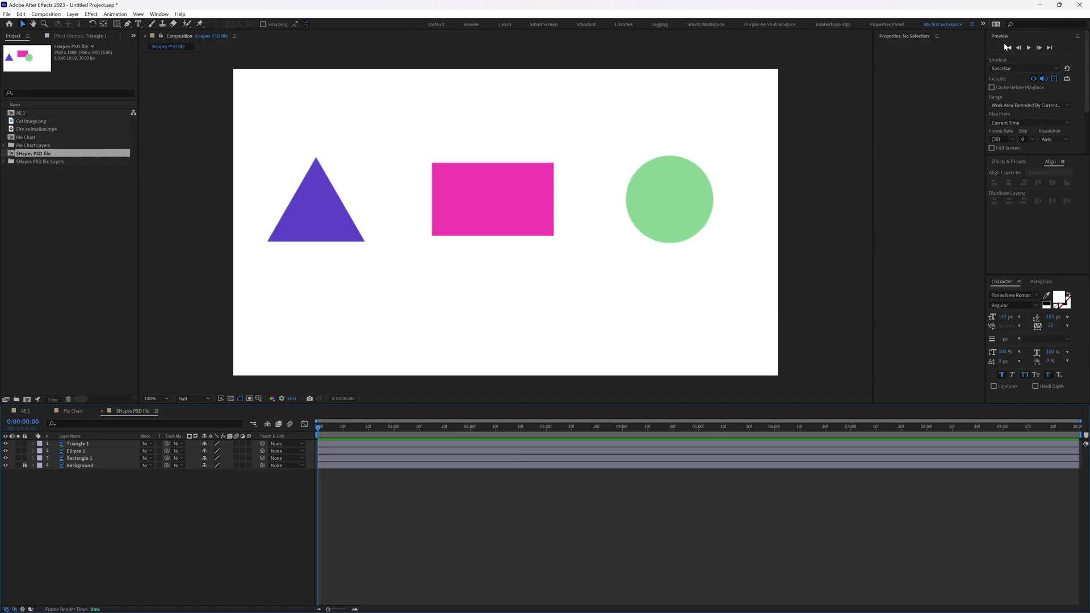
# Return the playhead to the first frame of the SHapes PSD file composition
pyautogui.click(1007, 48)
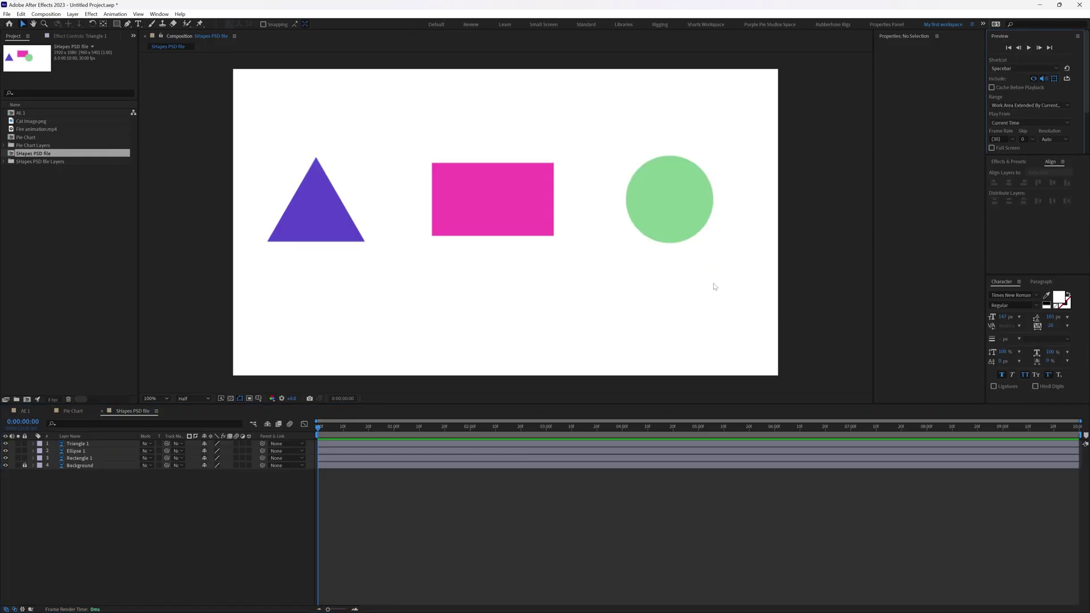
# Switch to the AE 1 composition and move the playhead to 0:00:01:21
pyautogui.click(26, 410)
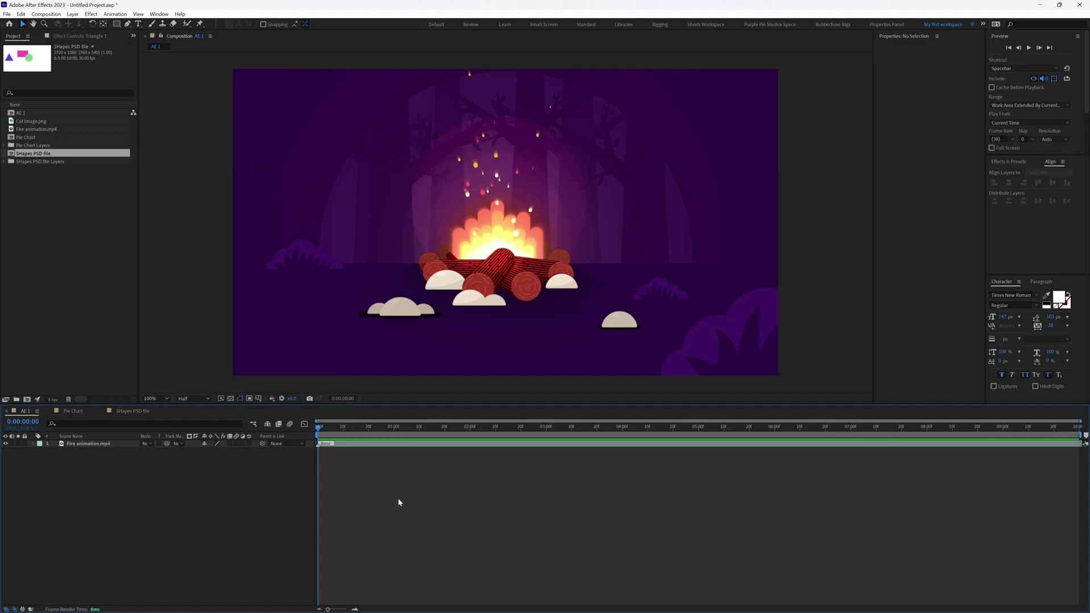
pyautogui.click(447, 426)
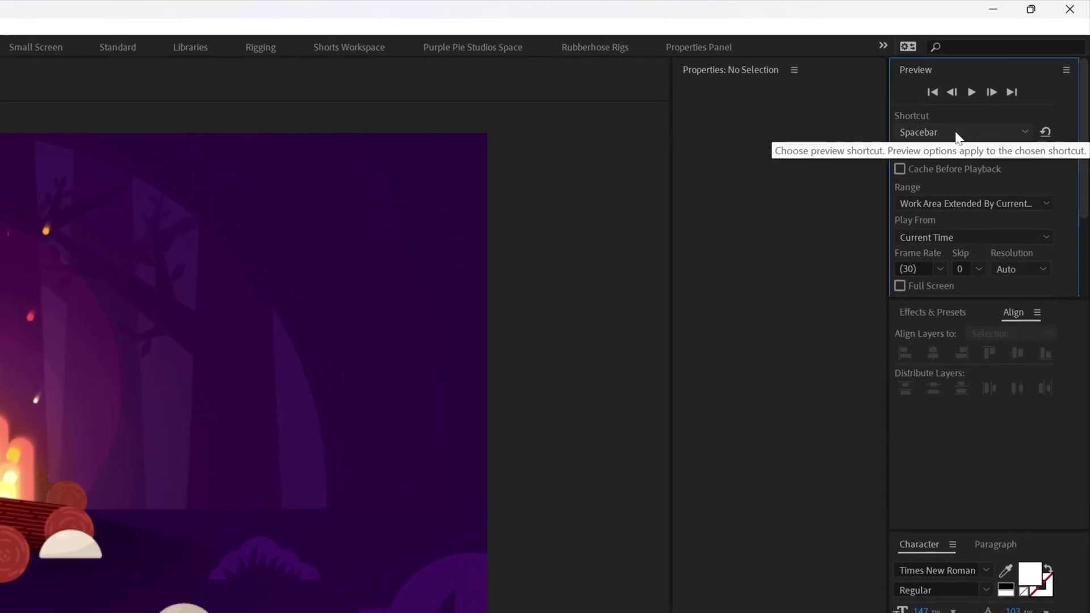
# Examine the preview shortcut, frame rate, skip and resolution options, keeping Spacebar, 30, 0 and Auto
pyautogui.click(1019, 68)
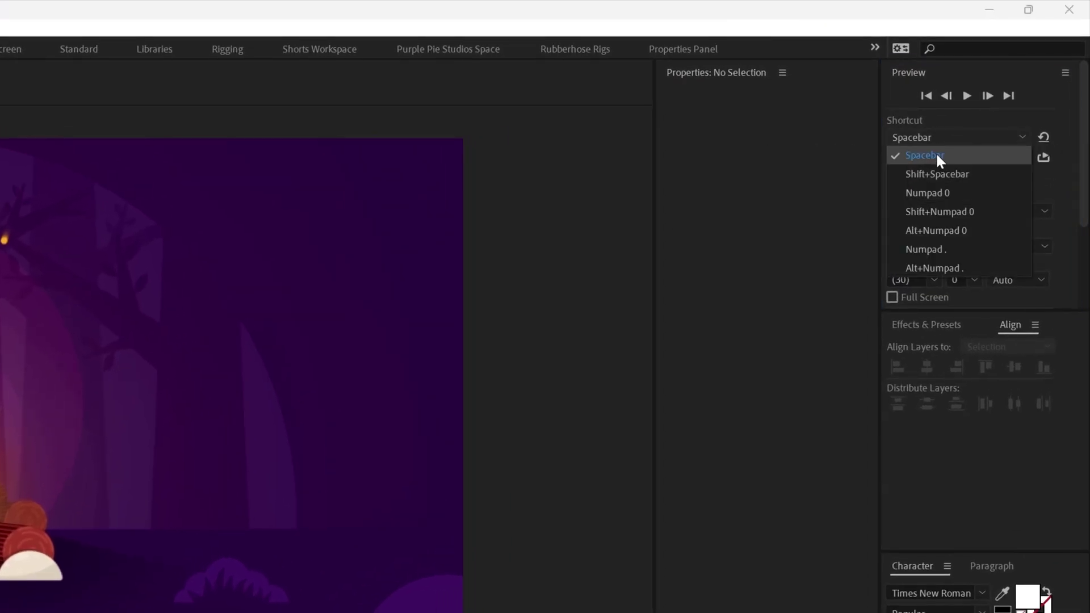
pyautogui.click(944, 134)
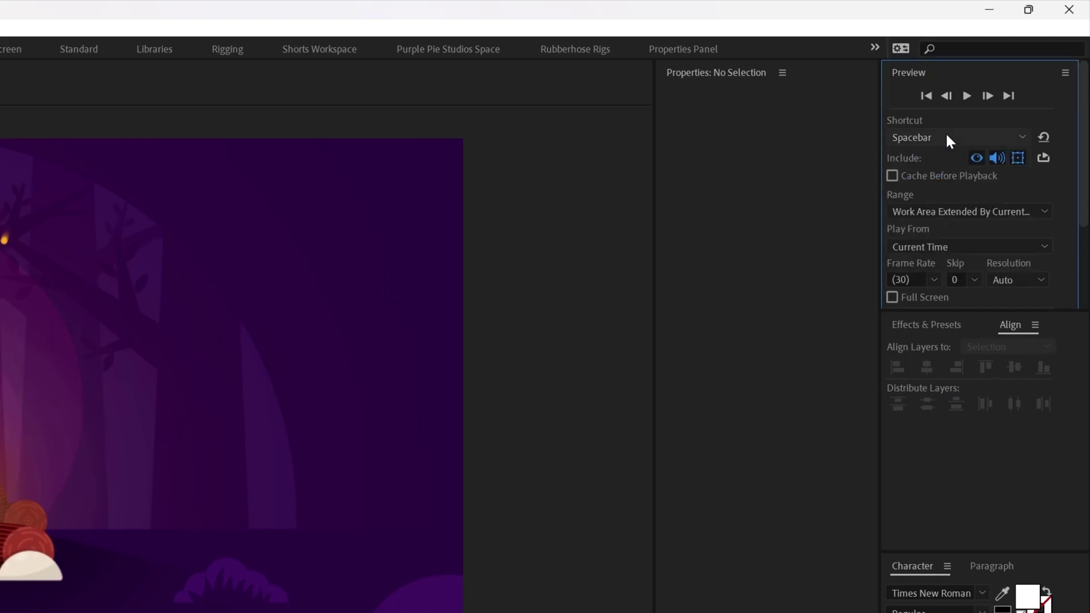
pyautogui.click(936, 281)
pyautogui.click(933, 296)
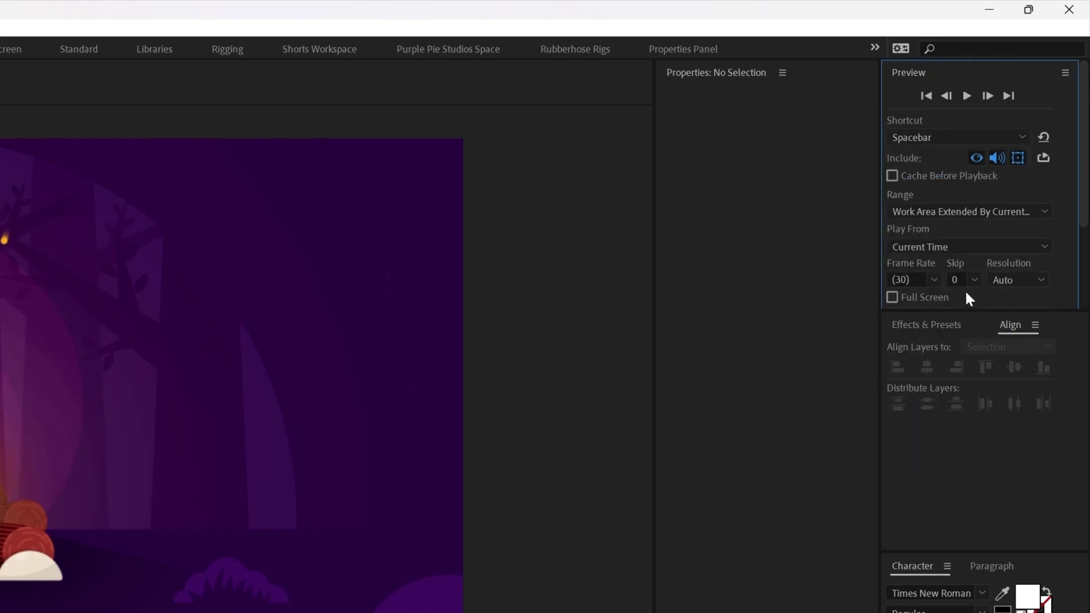
pyautogui.click(974, 281)
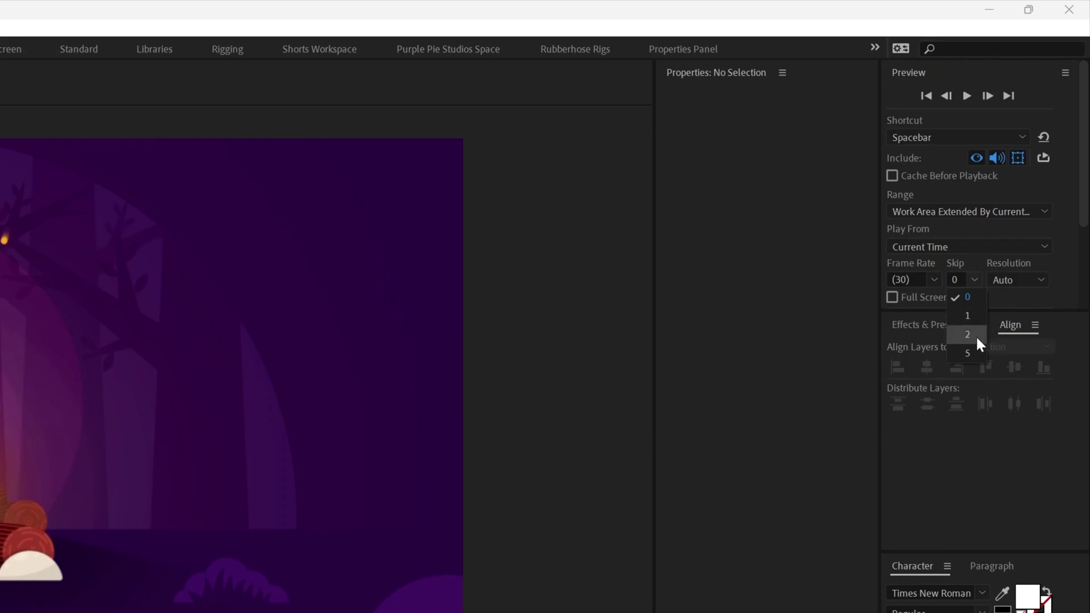
pyautogui.click(972, 298)
pyautogui.click(1020, 278)
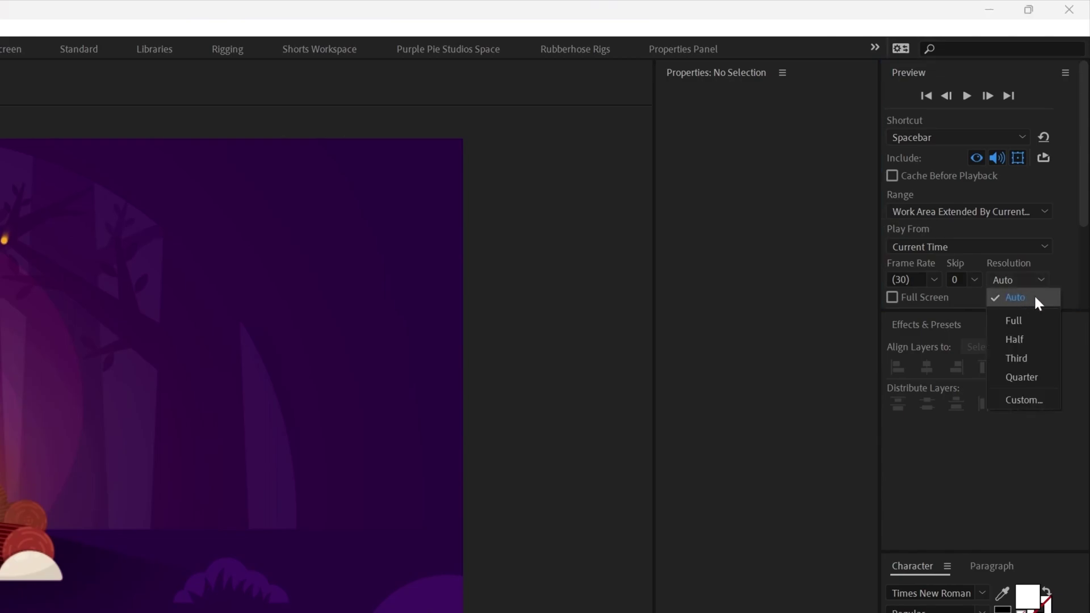
pyautogui.click(1033, 296)
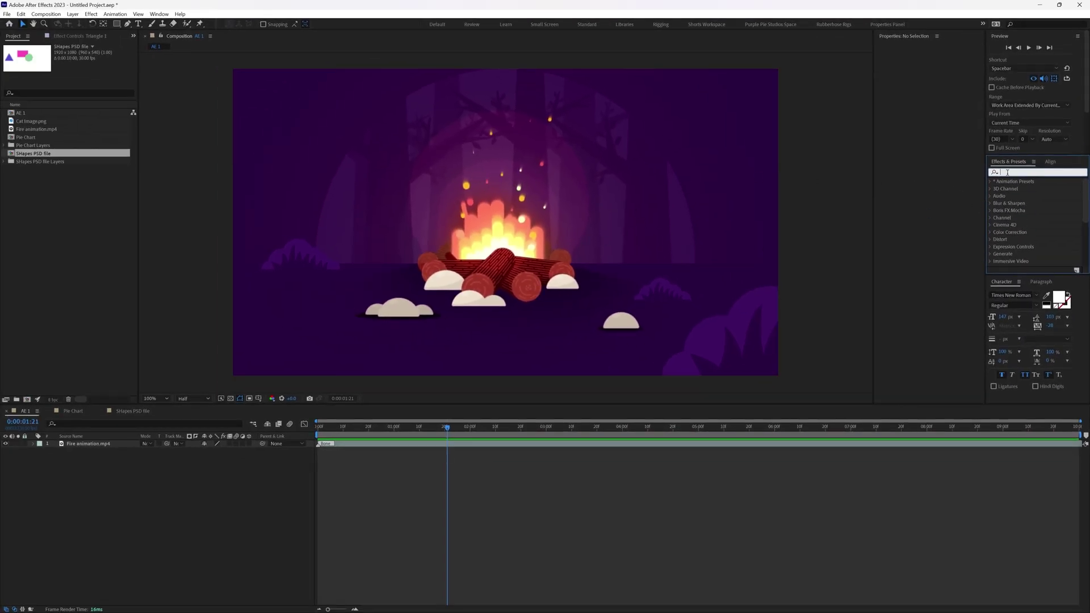
# Find the Gaussian Blur effect and apply it to the Fire animation.mp4 layer
pyautogui.write('Gauss')
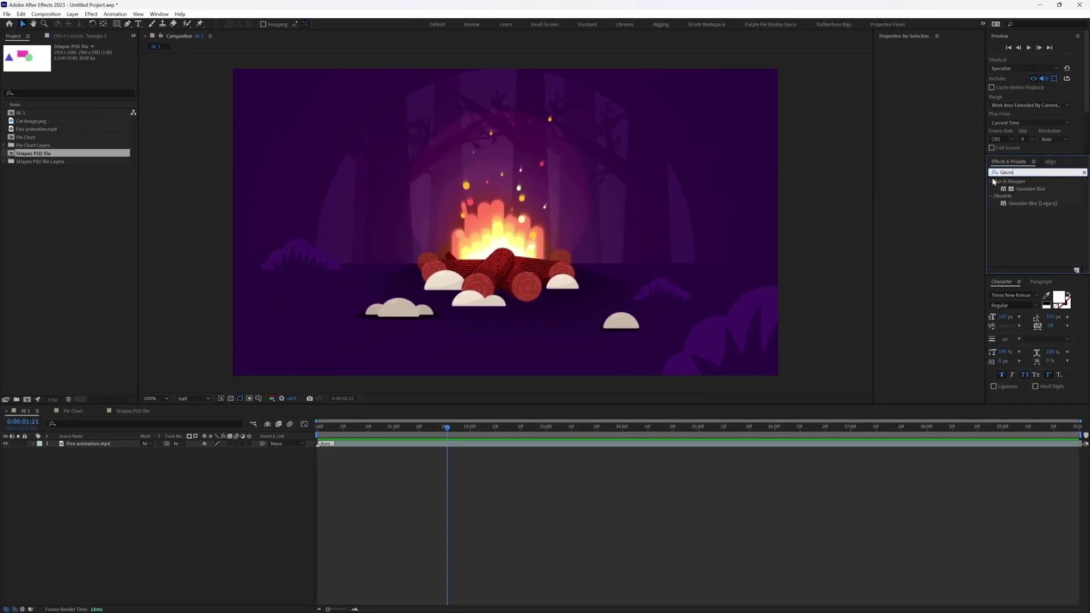
pyautogui.click(1028, 191)
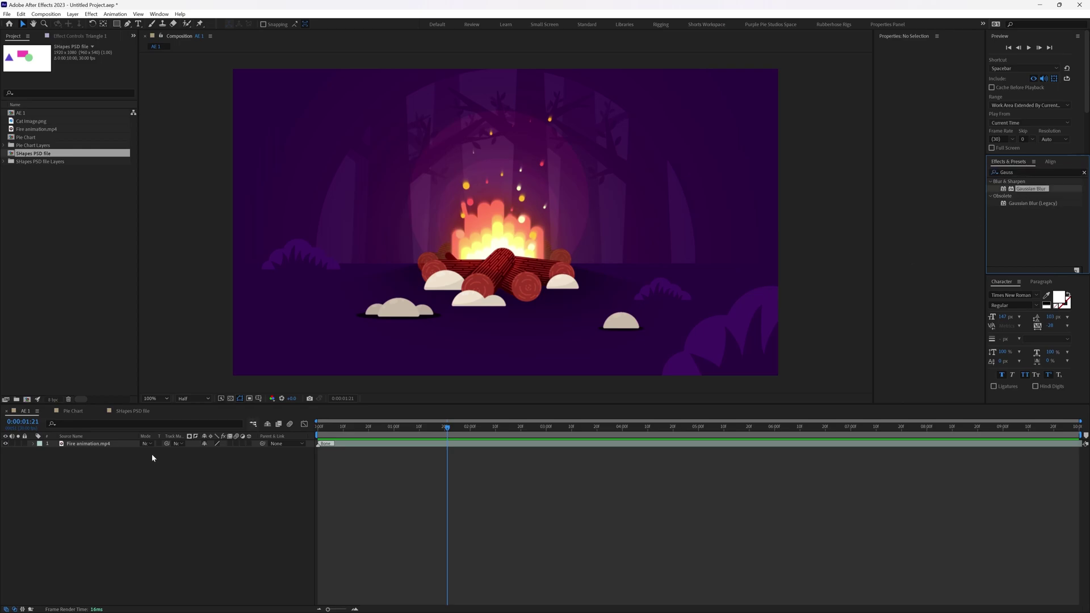
pyautogui.click(76, 444)
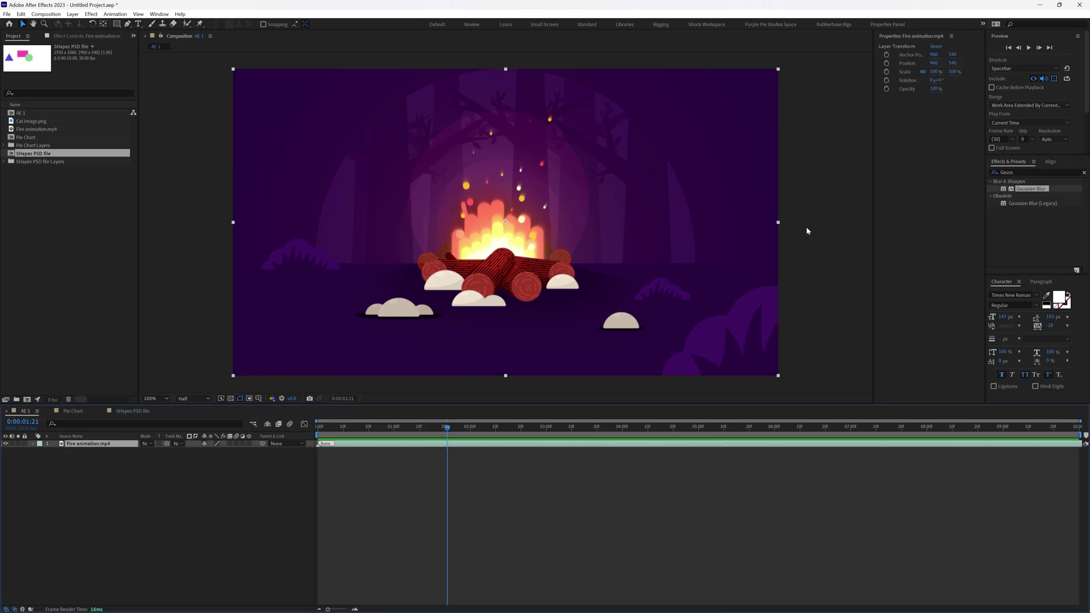
pyautogui.click(1020, 193)
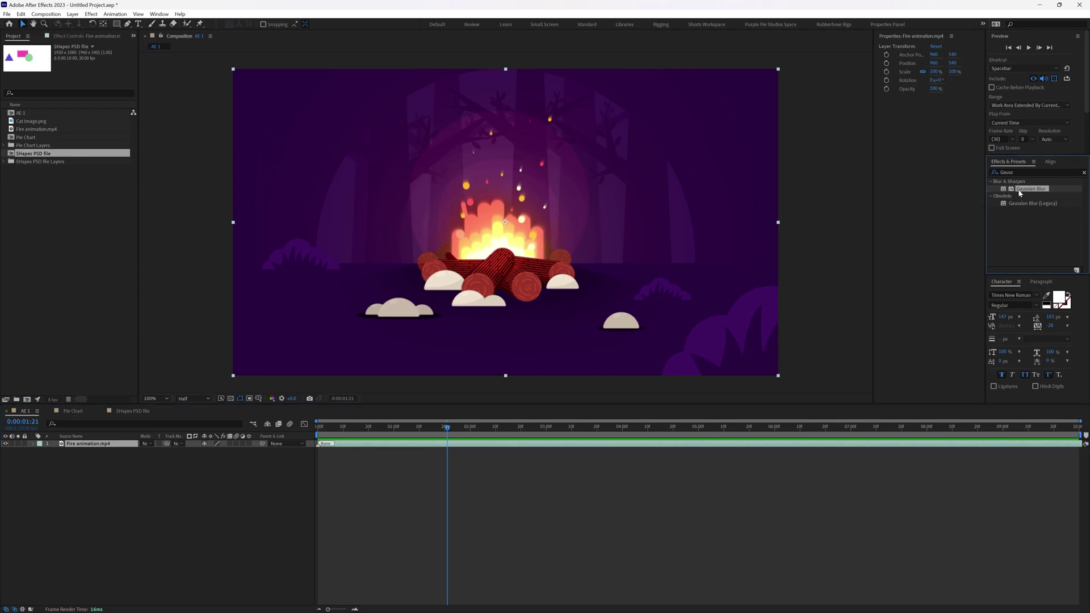
pyautogui.doubleClick(1020, 193)
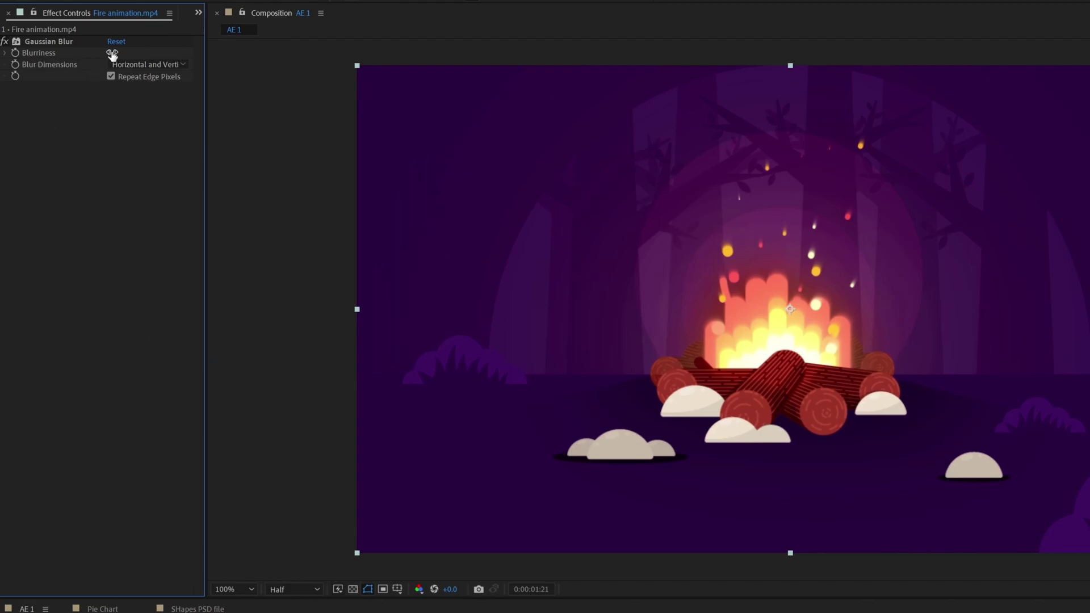
# Set the Gaussian Blur's Blurriness to about 62.3, keyframe it at the first frame and reveal the layer's keyframed properties
pyautogui.moveTo(112, 54); pyautogui.dragTo(549, 89)
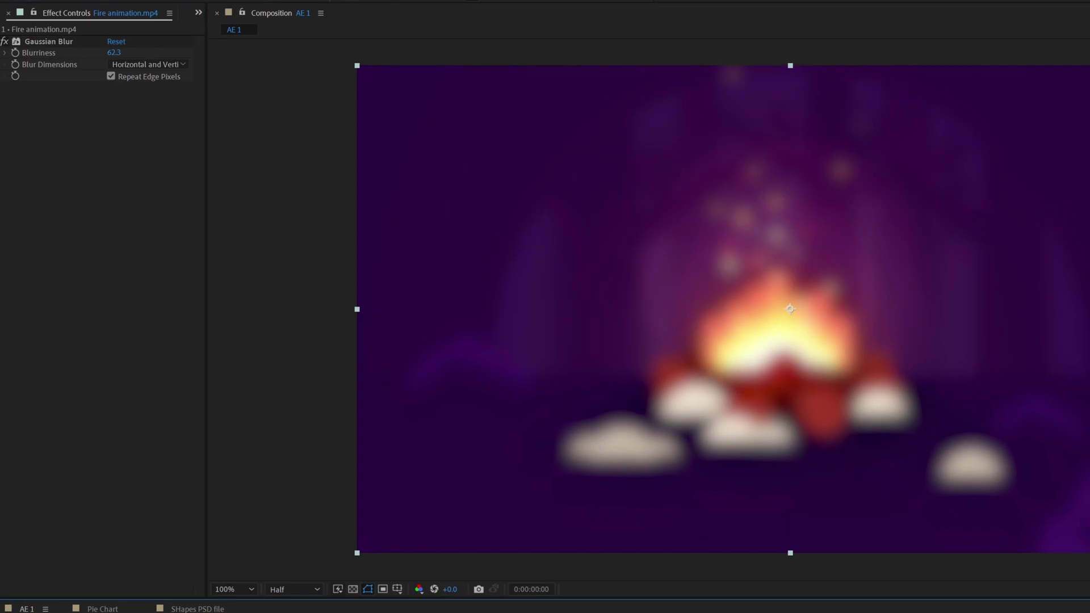
pyautogui.click(15, 54)
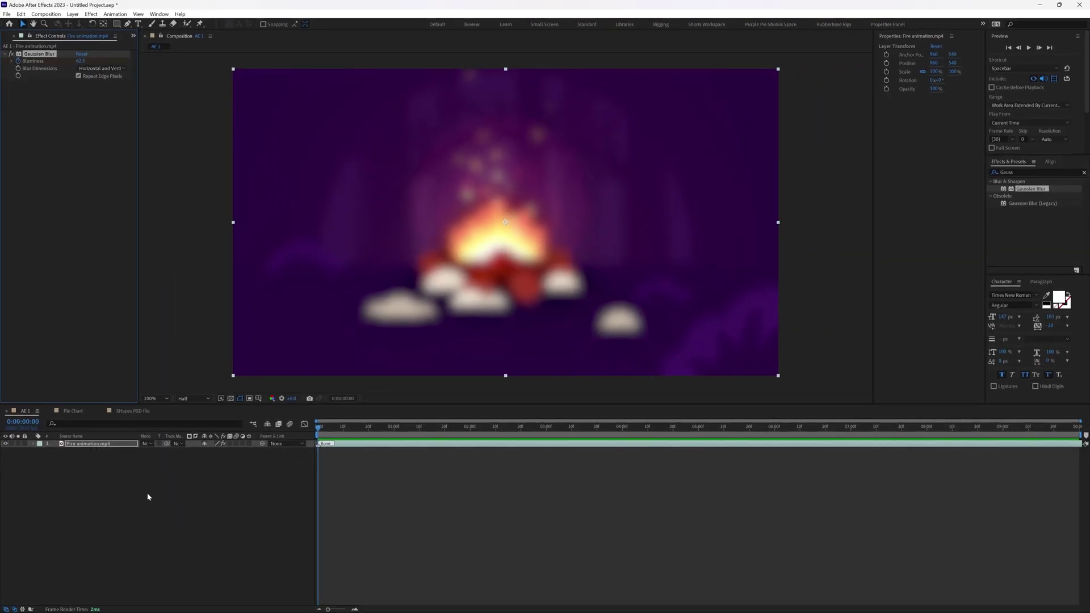
pyautogui.click(102, 447)
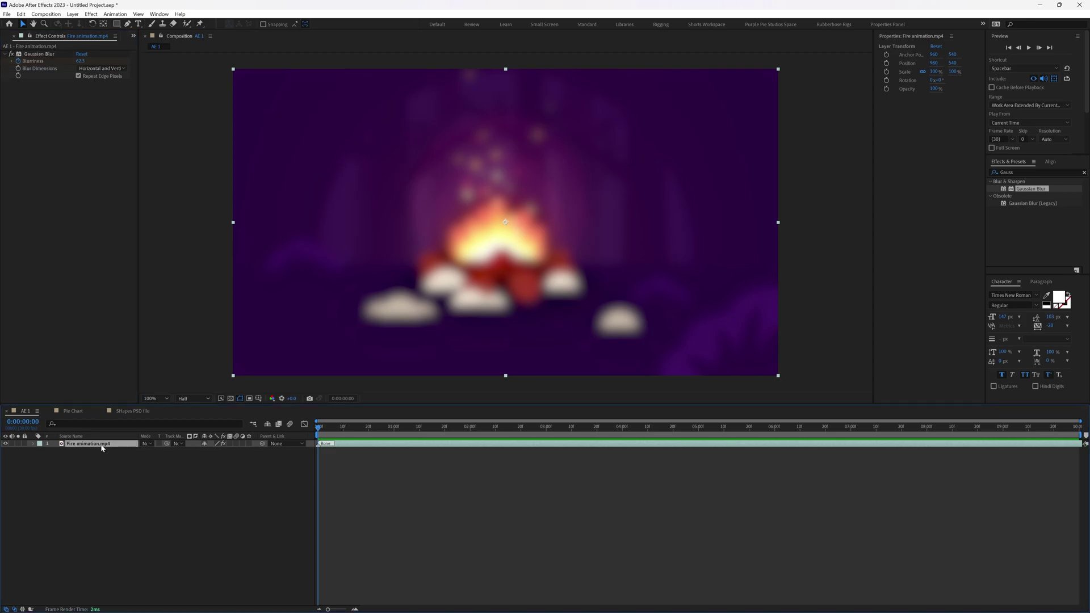
pyautogui.press('u')
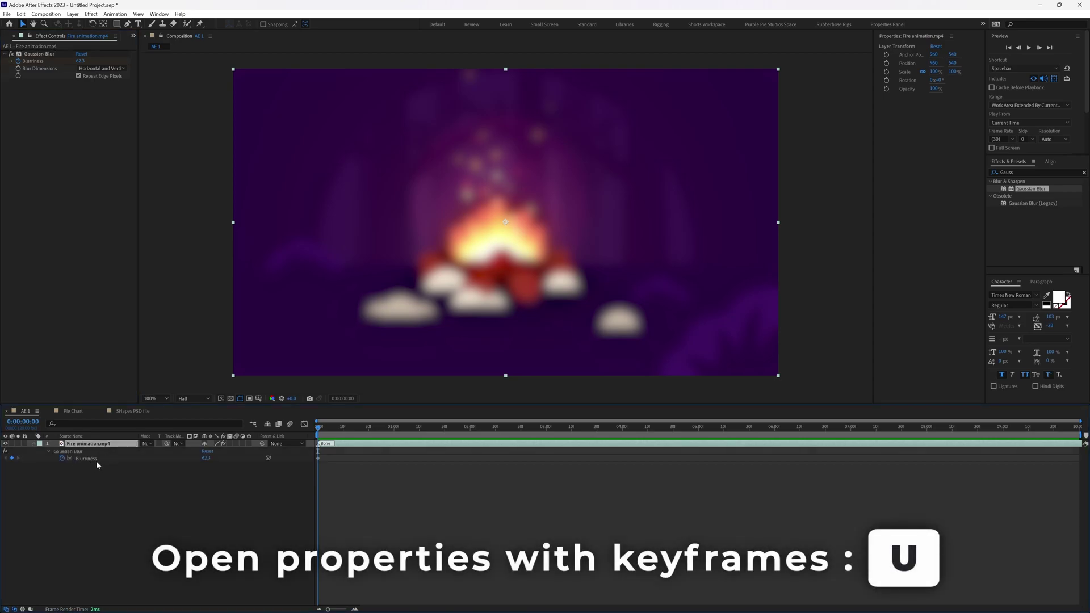
pyautogui.click(96, 461)
# Add a second Blurriness keyframe at 0:00:00:24
pyautogui.click(329, 428)
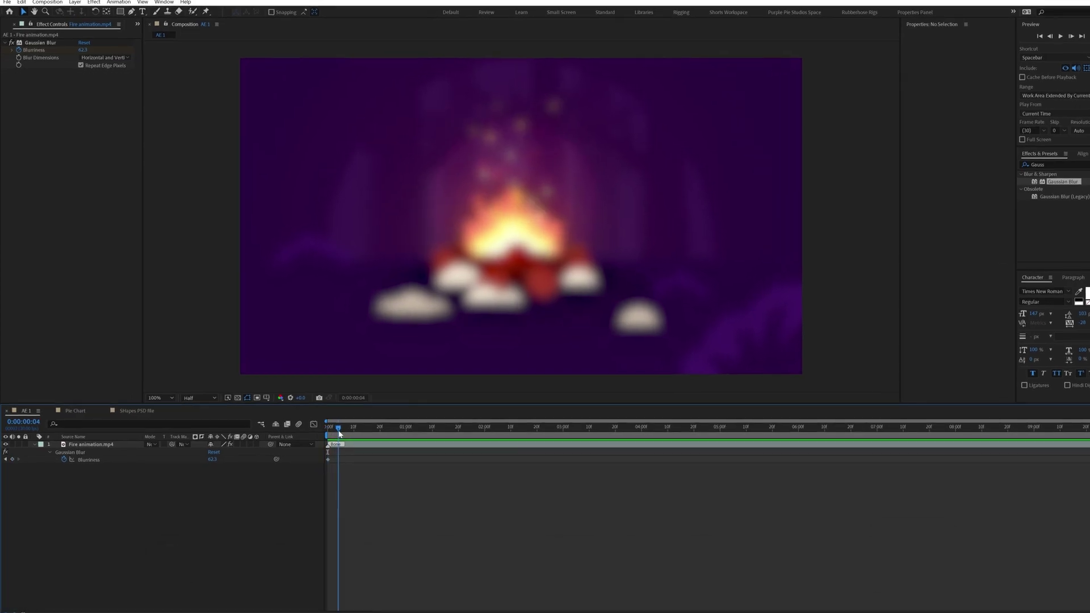
pyautogui.moveTo(340, 434); pyautogui.dragTo(391, 435)
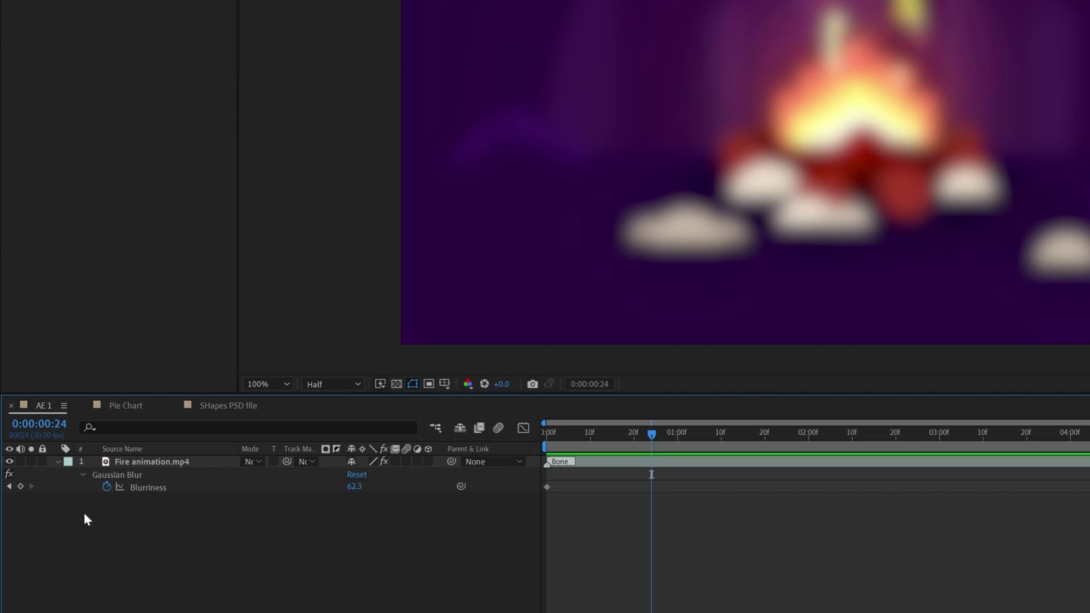
pyautogui.click(21, 487)
# Set the first-frame Blurriness keyframe to 0 and preview the blur animation
pyautogui.moveTo(584, 433); pyautogui.dragTo(533, 438)
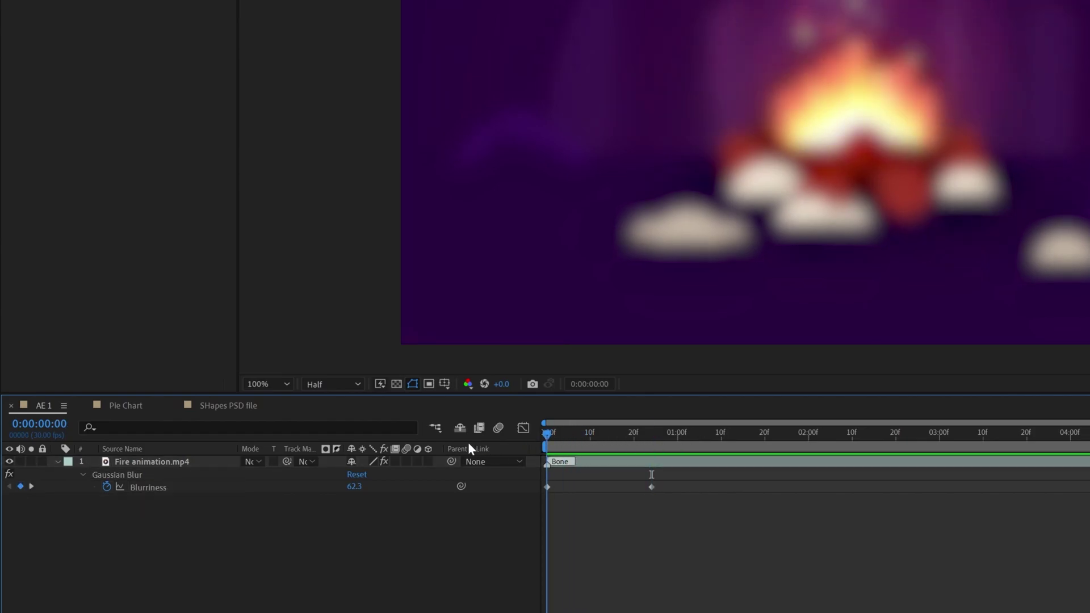
pyautogui.click(355, 486)
pyautogui.write('0')
pyautogui.press('Return')
pyautogui.press('space')
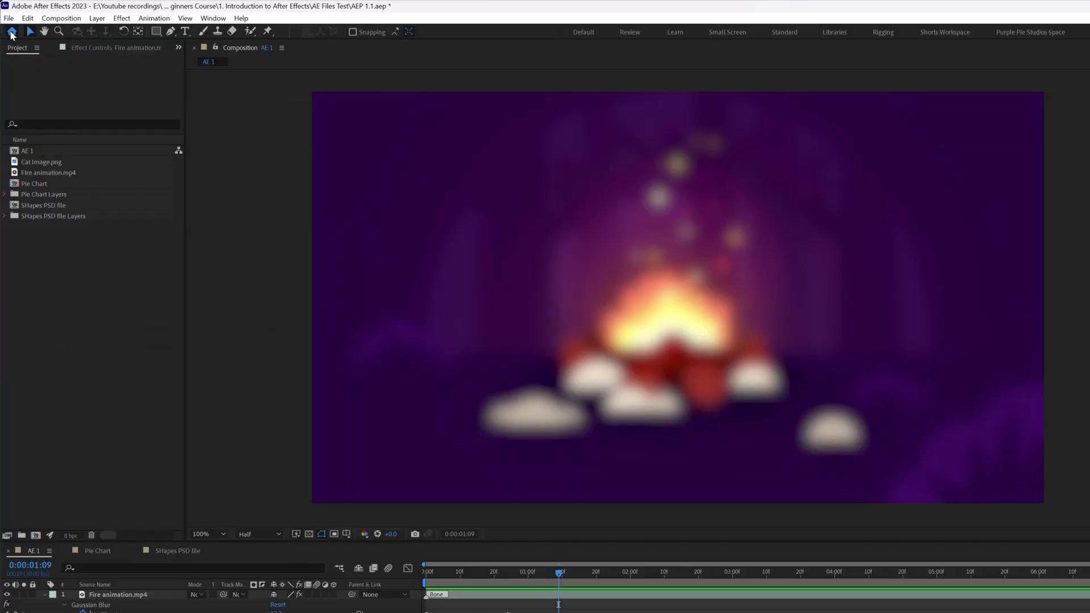
# Visit the Home screen, return to the project and switch to the Pie Chart composition
pyautogui.click(18, 50)
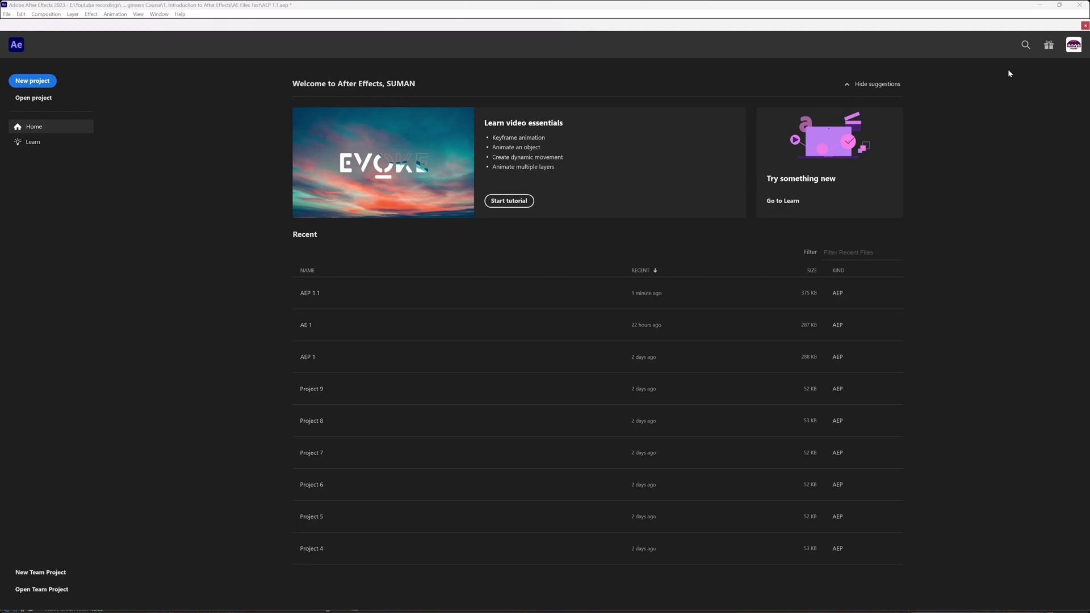
pyautogui.click(1085, 25)
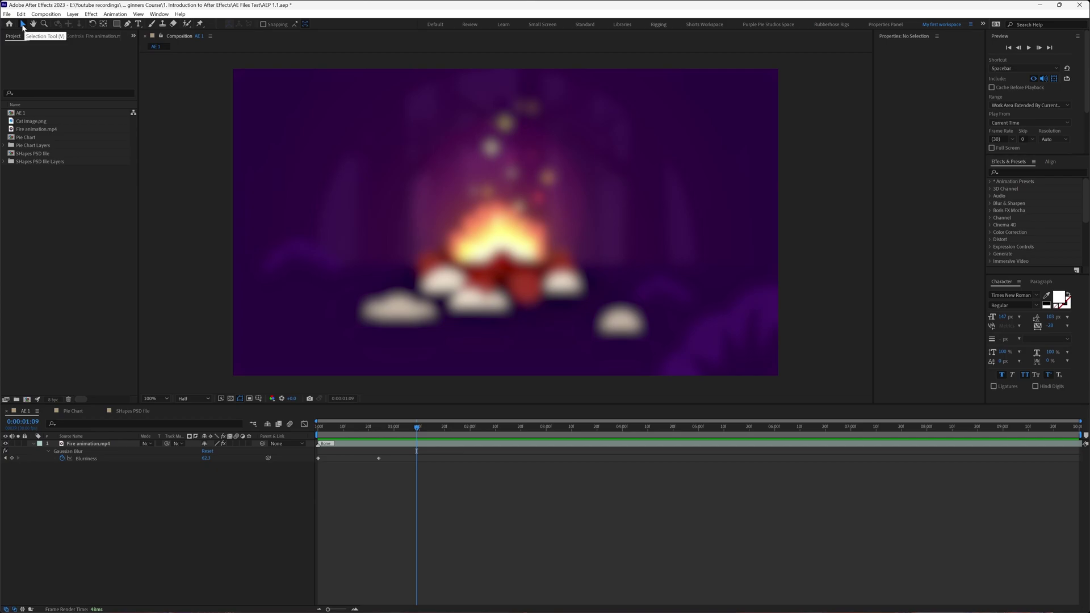
pyautogui.click(69, 411)
# Try moving the aqua slice to the chart's left and the yellow slice to its right, and scaling the yellow slice
pyautogui.moveTo(487, 289); pyautogui.dragTo(298, 223)
pyautogui.moveTo(555, 254); pyautogui.dragTo(661, 244)
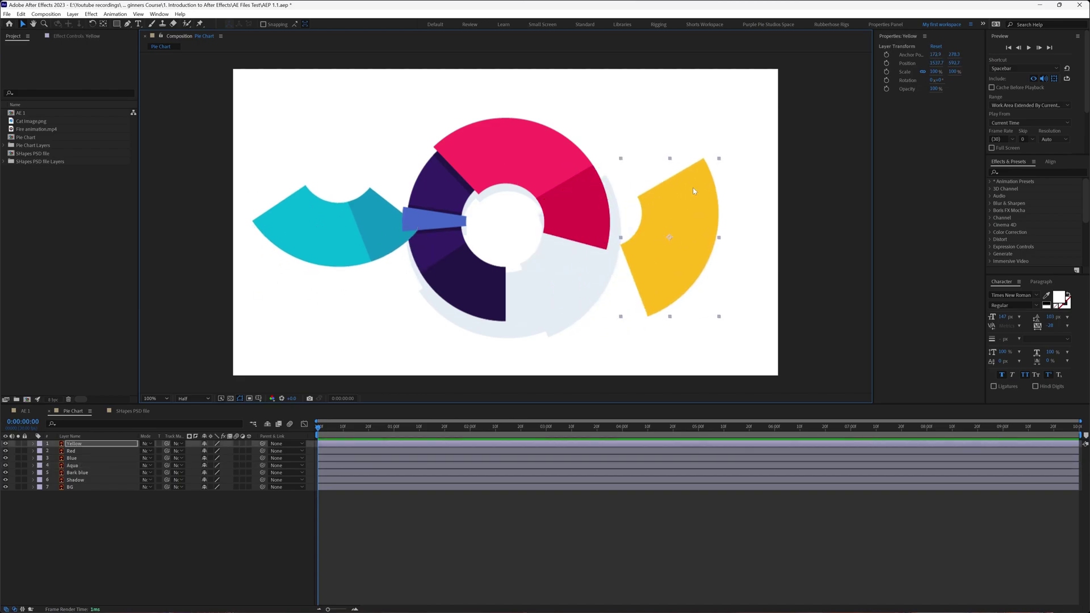
pyautogui.moveTo(718, 158); pyautogui.dragTo(703, 182)
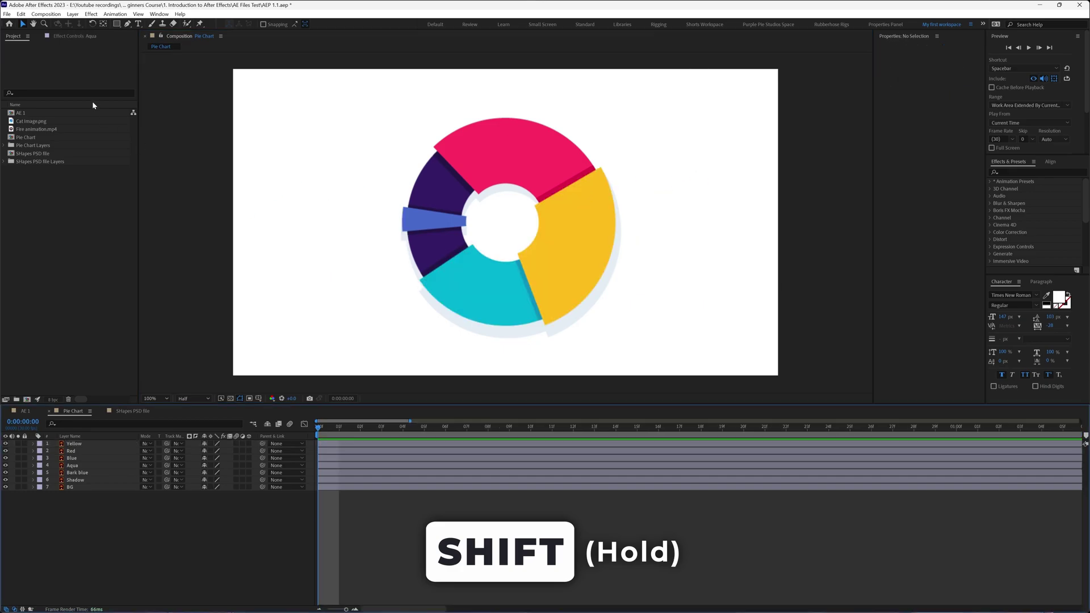
# Pan around the Pie Chart composition, zoom in to 400%, out to 50% and back to 100%
pyautogui.moveTo(322, 184); pyautogui.dragTo(359, 176)
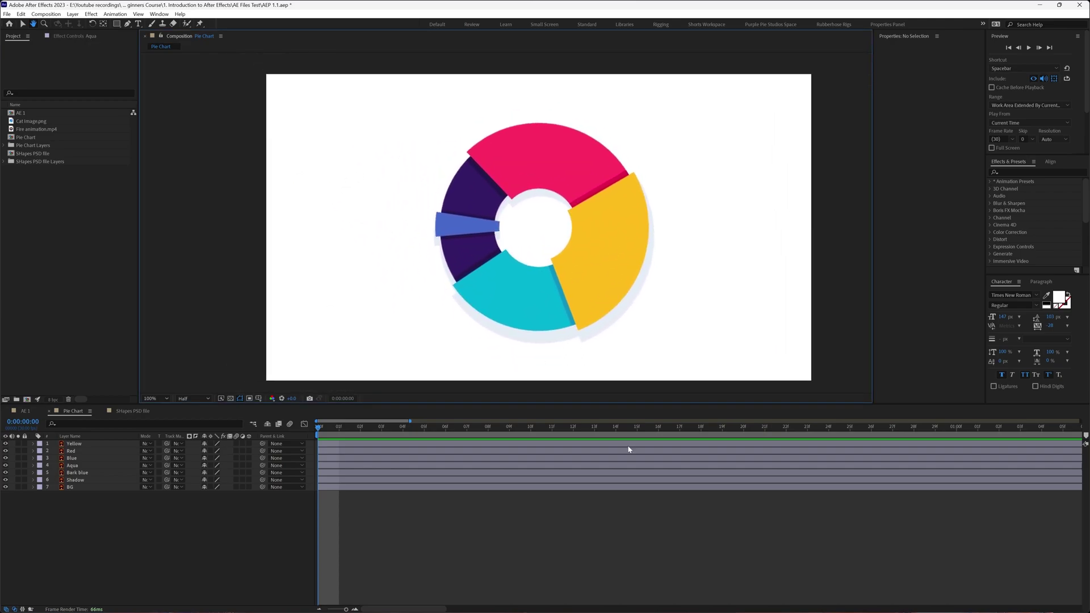
pyautogui.hscroll(3, 812, 557)
pyautogui.hscroll(-3, 943, 567)
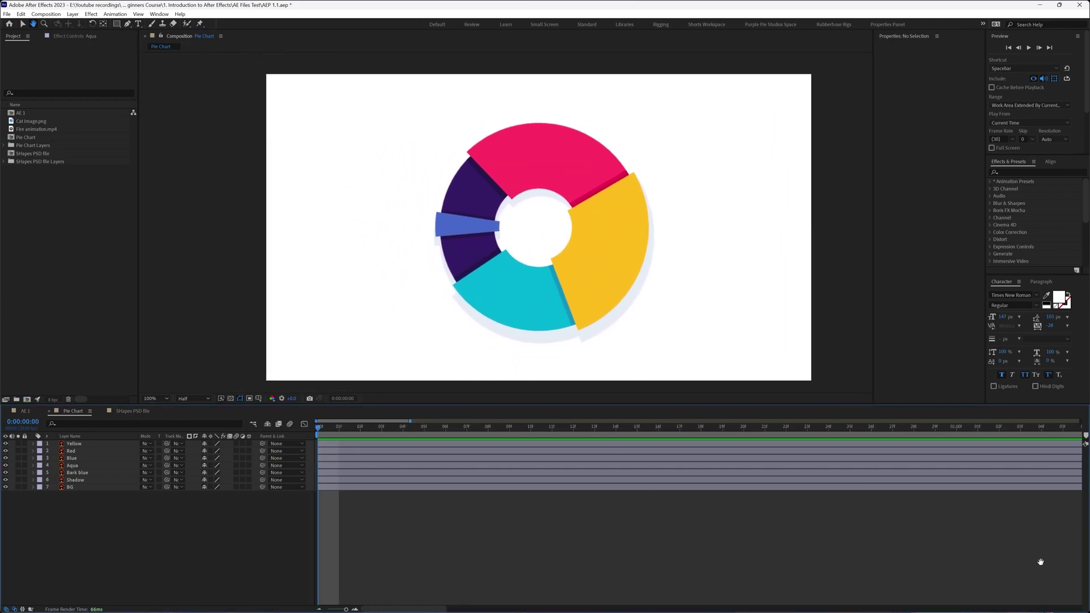
pyautogui.scroll(4, 523, 233)
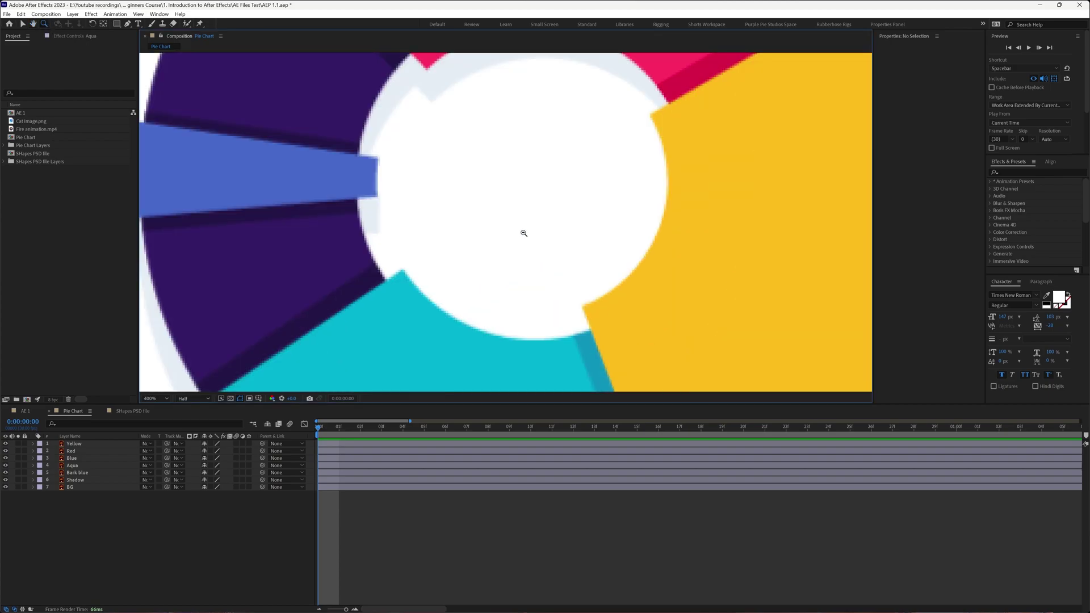
pyautogui.scroll(-6, 523, 233)
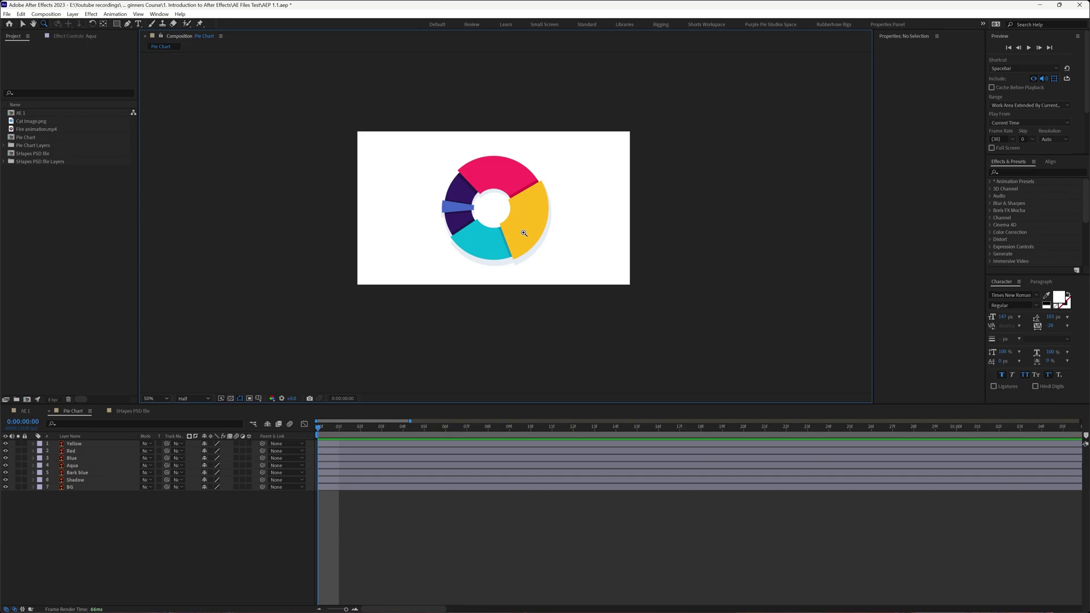
pyautogui.click(523, 233)
# Rotate the yellow pie slice freehand with the Rotation tool
pyautogui.click(92, 23)
pyautogui.click(592, 243)
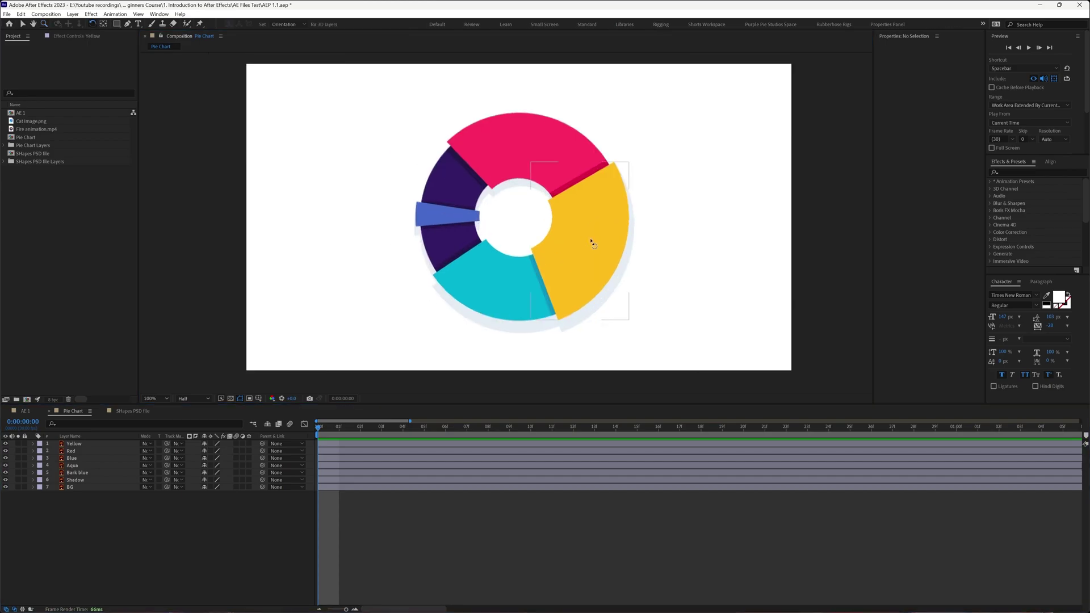
pyautogui.click(593, 243)
pyautogui.moveTo(632, 321); pyautogui.dragTo(581, 244)
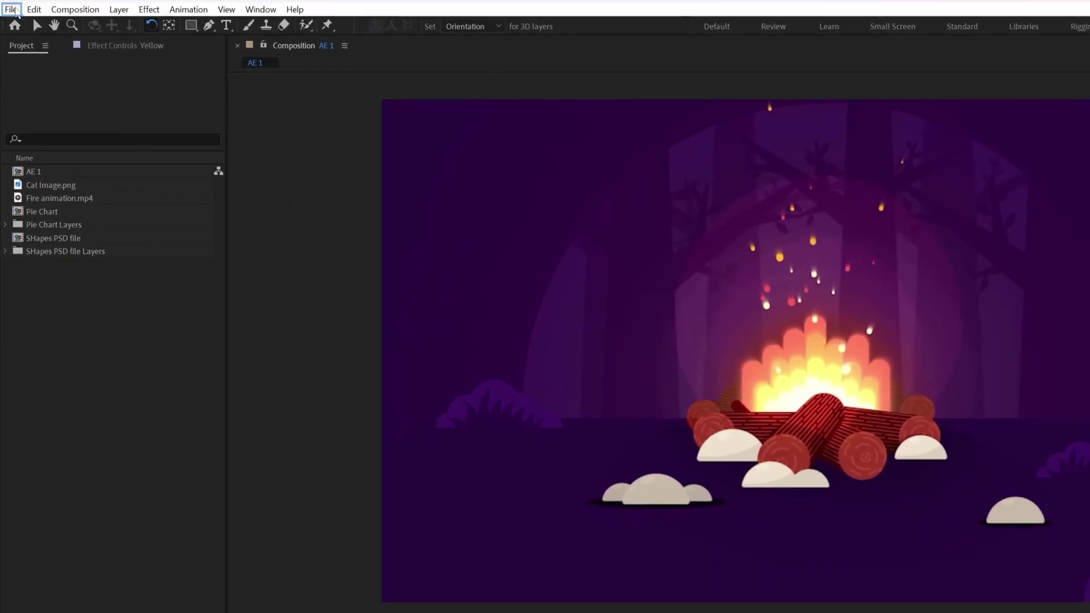
pyautogui.click(14, 30)
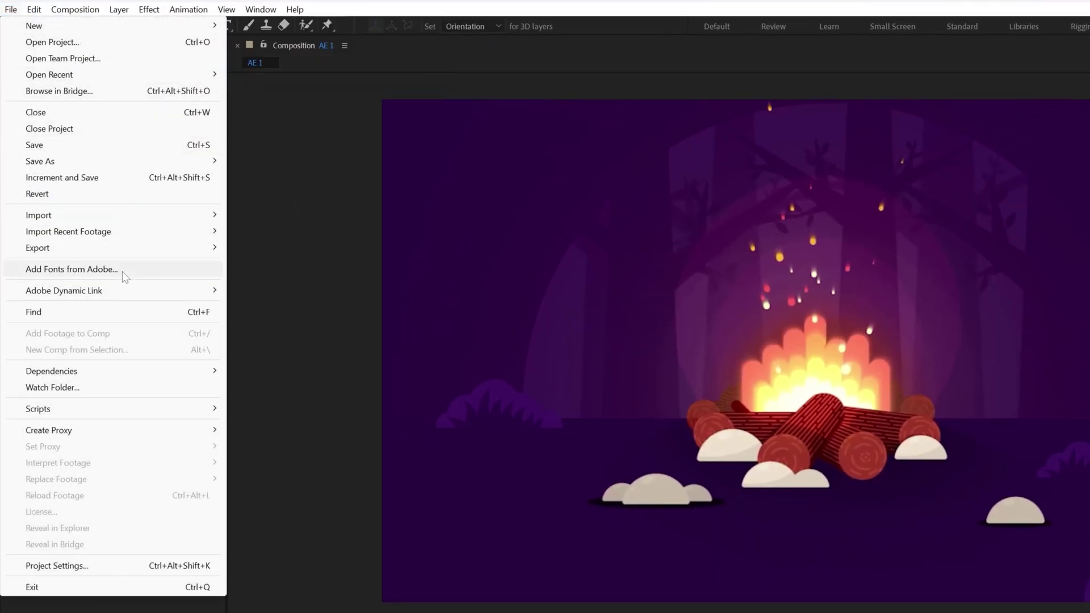
pyautogui.moveTo(114, 27)
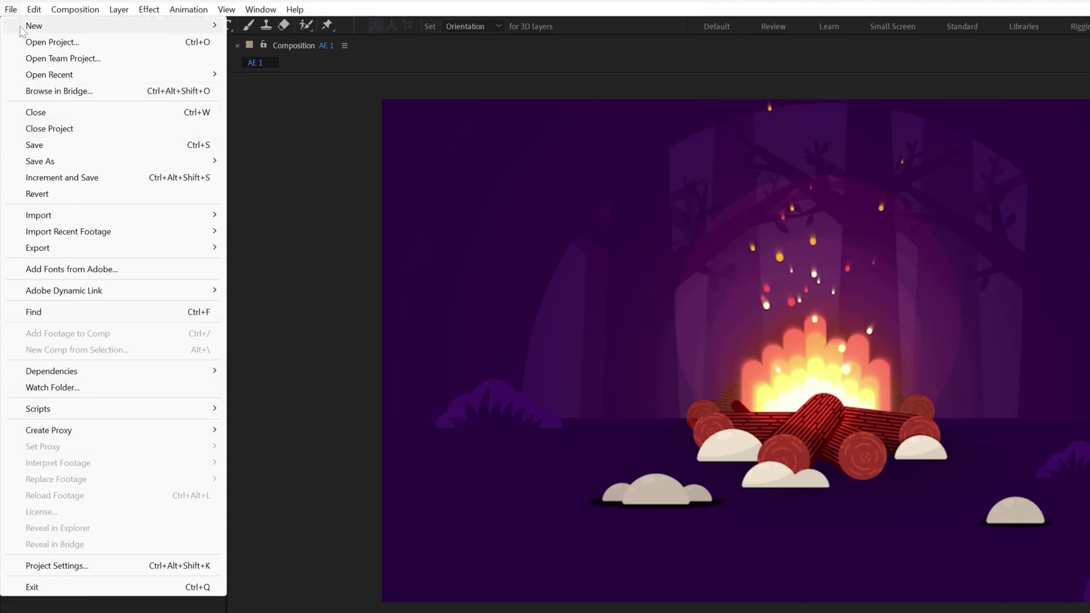
pyautogui.moveTo(35, 9)
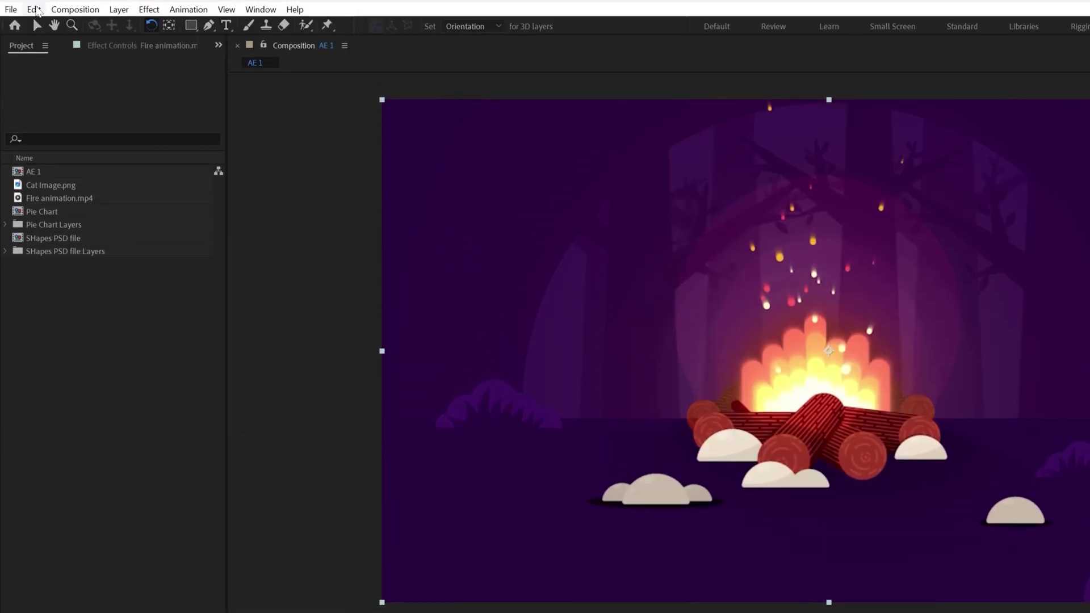
pyautogui.click(34, 9)
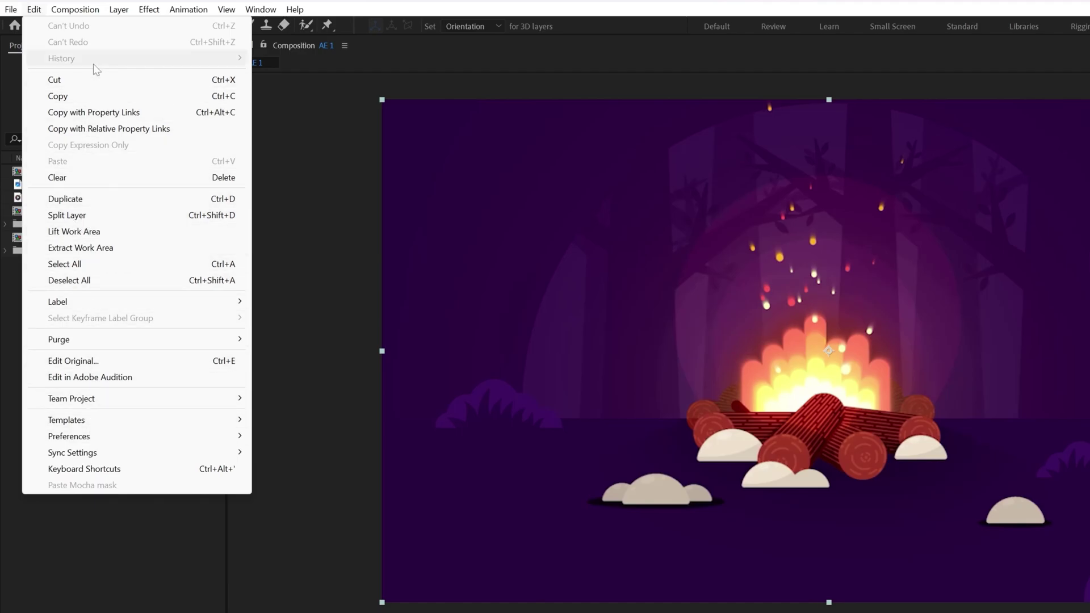
# Examine the available edit, composition, layer, effect and animation commands, including the layer blending modes and Perspective effects
pyautogui.moveTo(93, 308)
pyautogui.moveTo(75, 9)
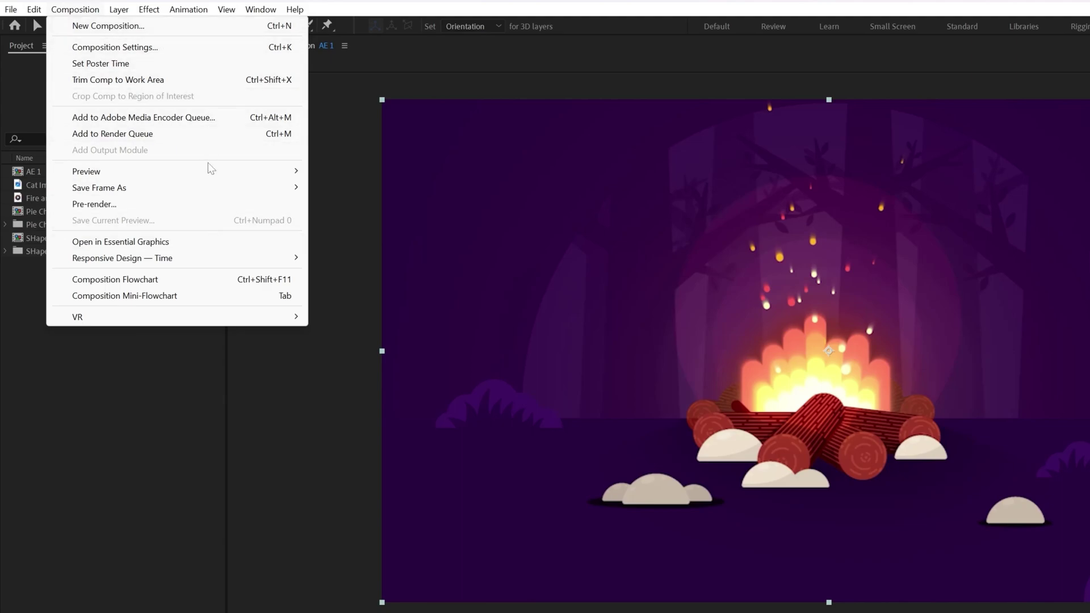
pyautogui.moveTo(118, 9)
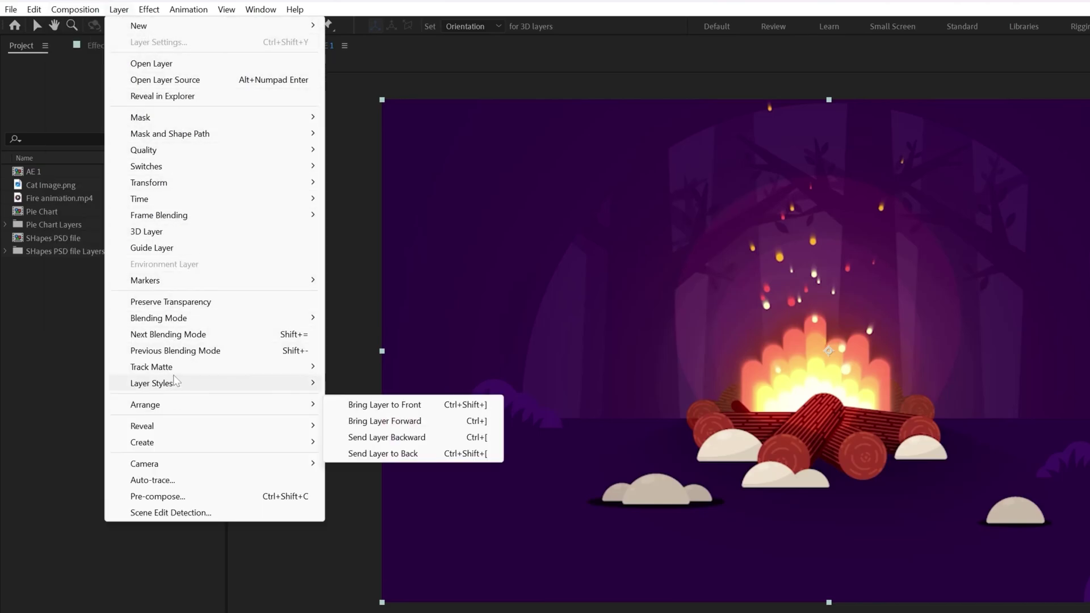
pyautogui.moveTo(188, 323)
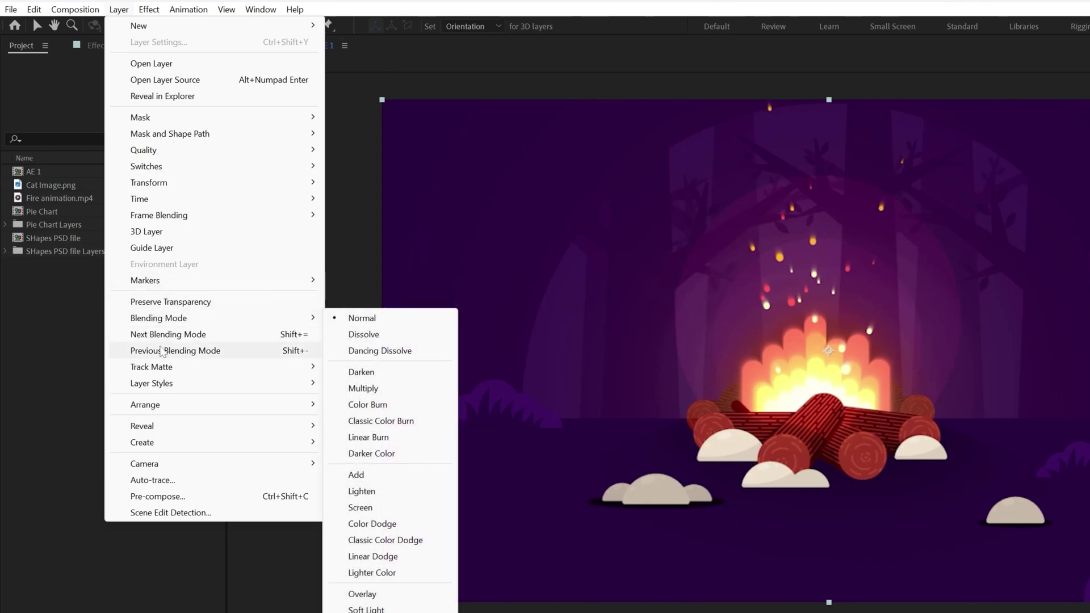
pyautogui.moveTo(163, 388)
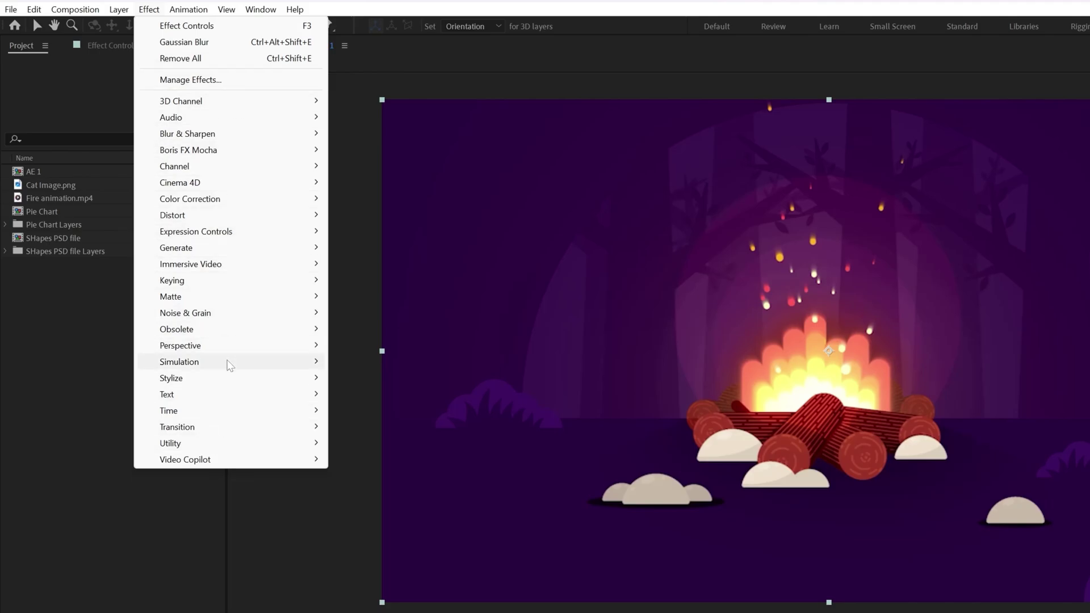
pyautogui.moveTo(223, 351)
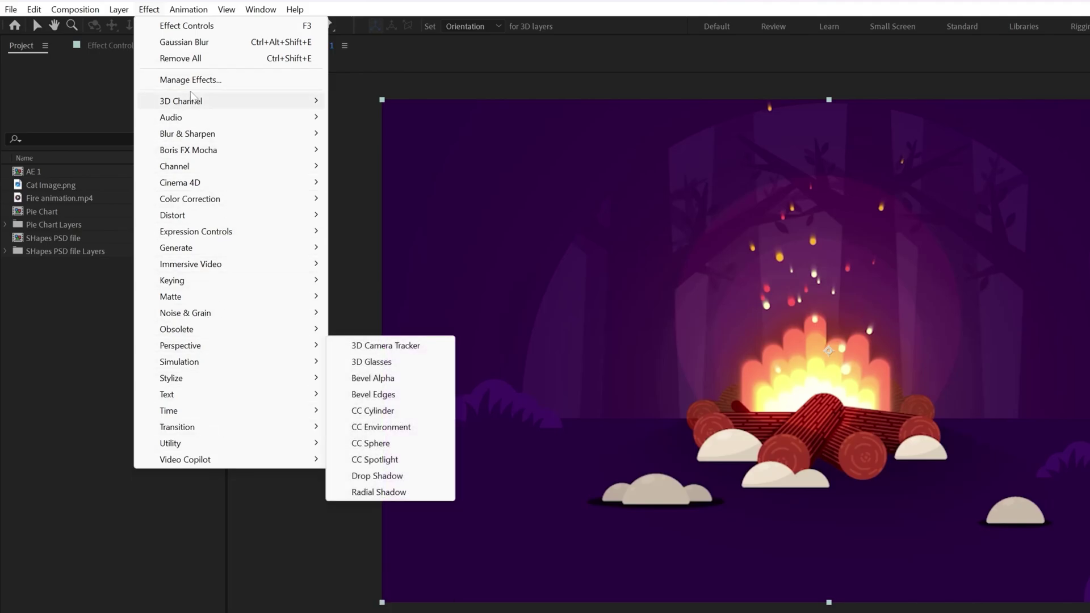
pyautogui.moveTo(188, 9)
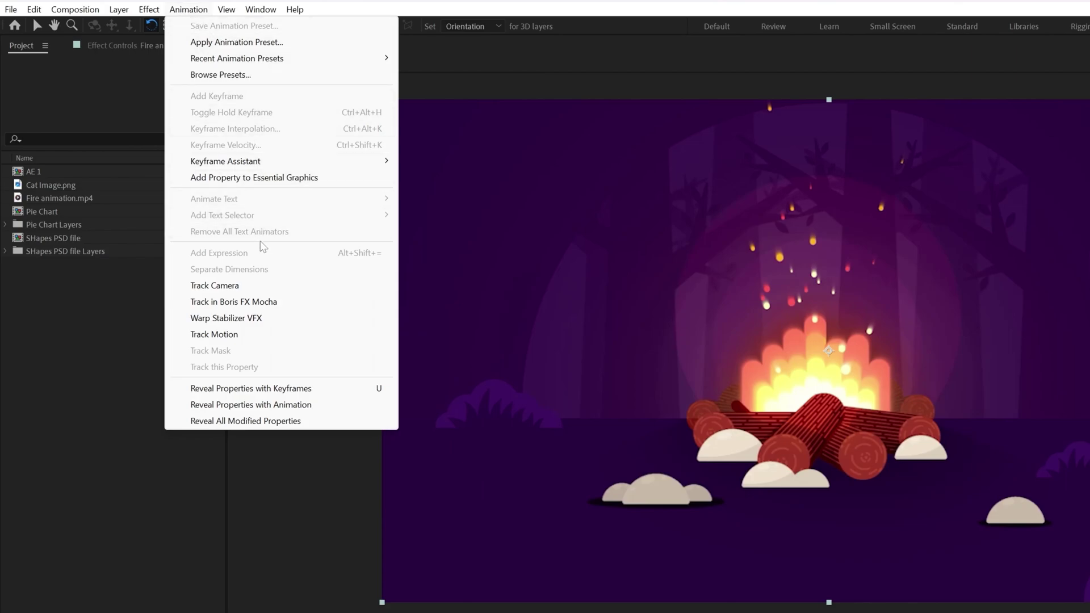
pyautogui.moveTo(239, 172)
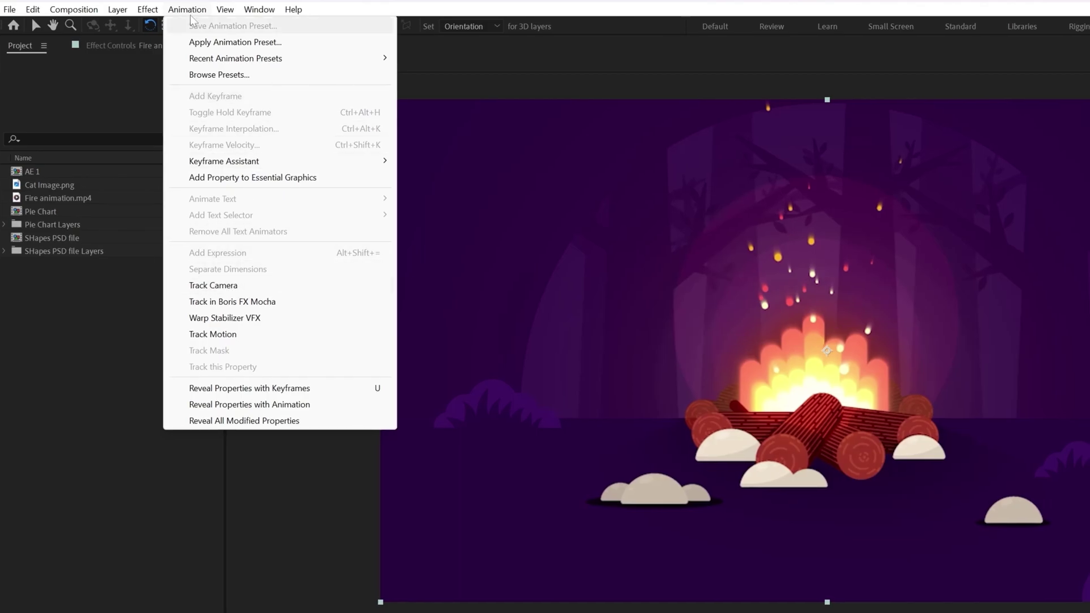
# Zoom the AE 1 composition view in to 200% and back out to 100%, and look over the other view commands
pyautogui.moveTo(226, 17)
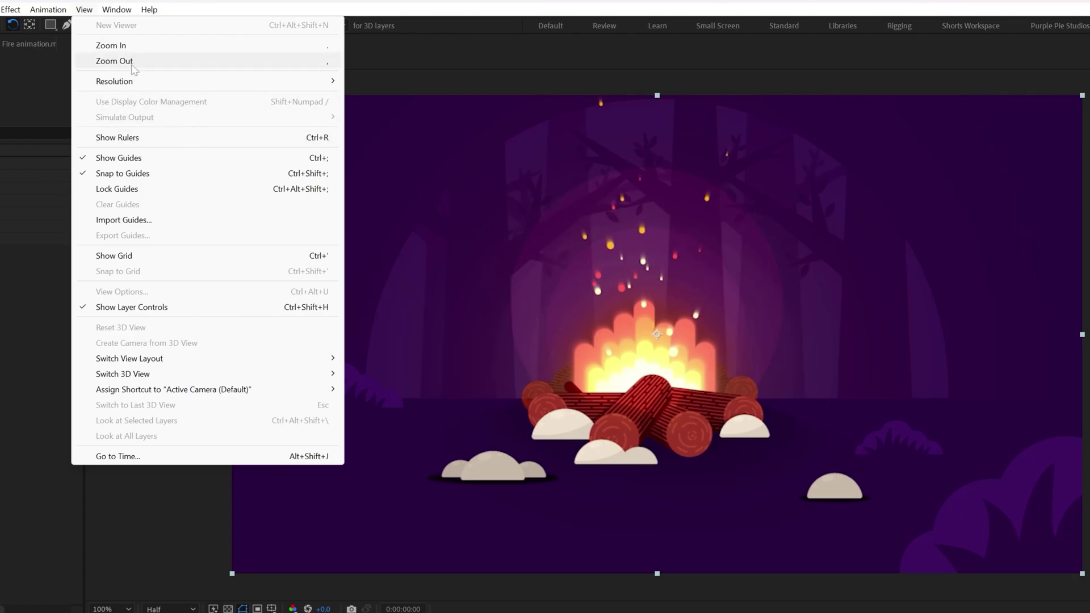
pyautogui.click(131, 50)
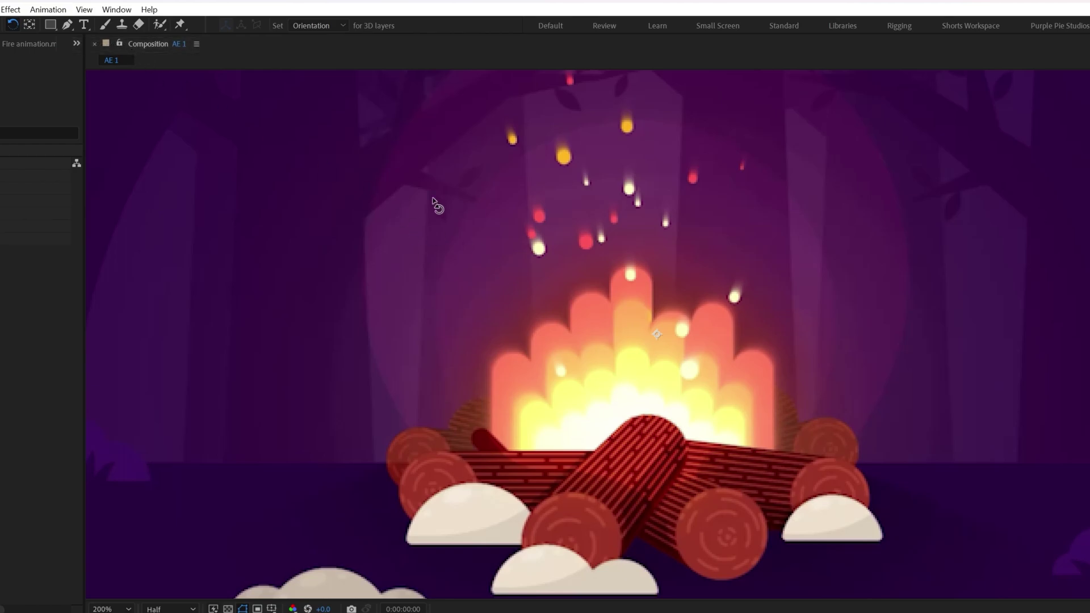
pyautogui.click(11, 9)
pyautogui.moveTo(84, 10)
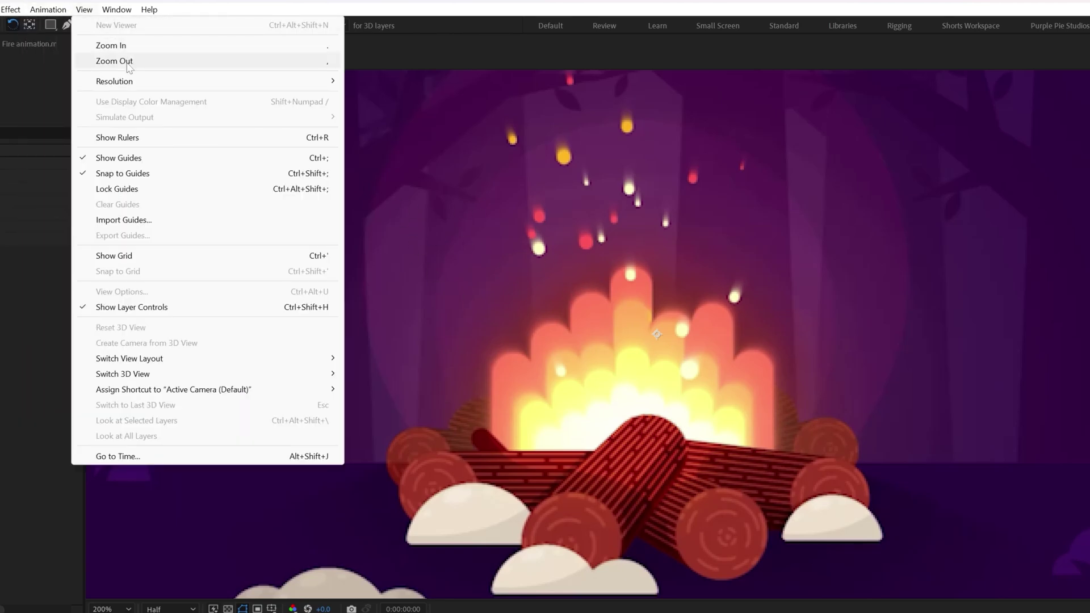
pyautogui.click(128, 62)
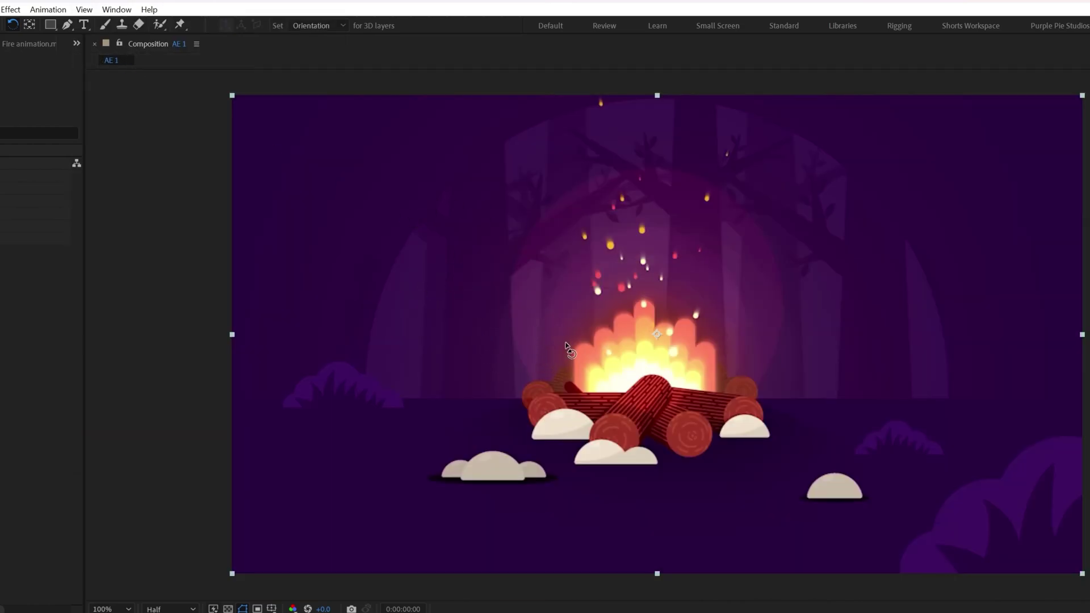
pyautogui.click(86, 10)
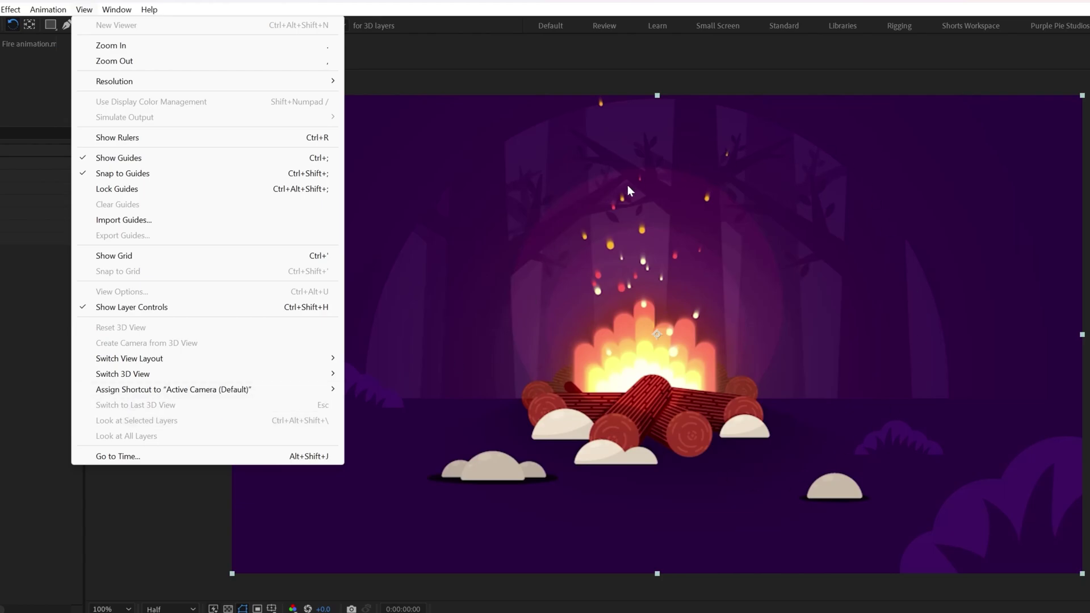
# Show the Paint panel in the workspace and close it again
pyautogui.click(117, 9)
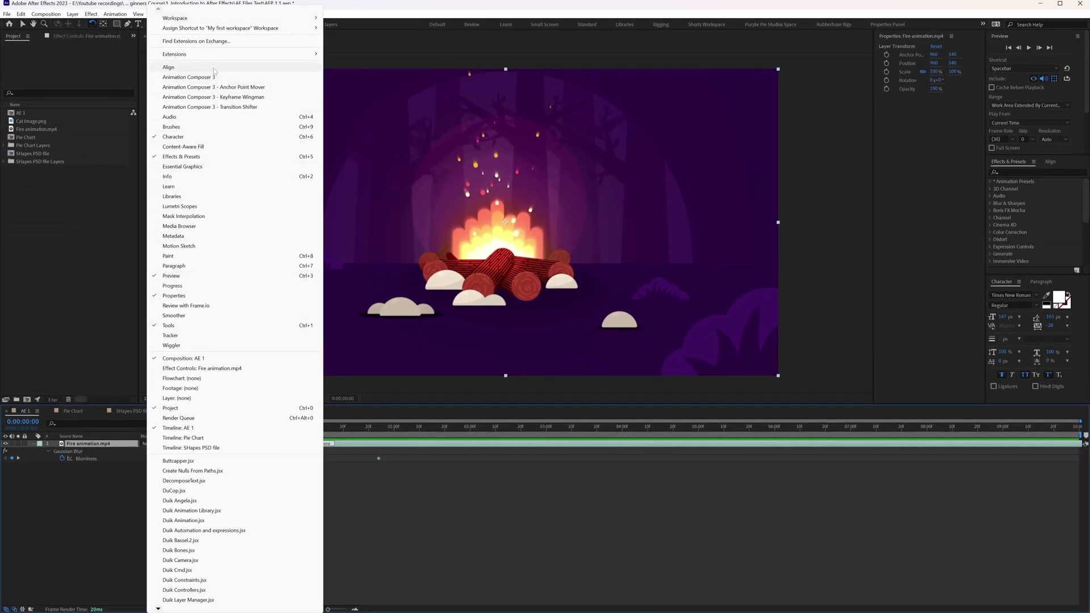
pyautogui.click(169, 256)
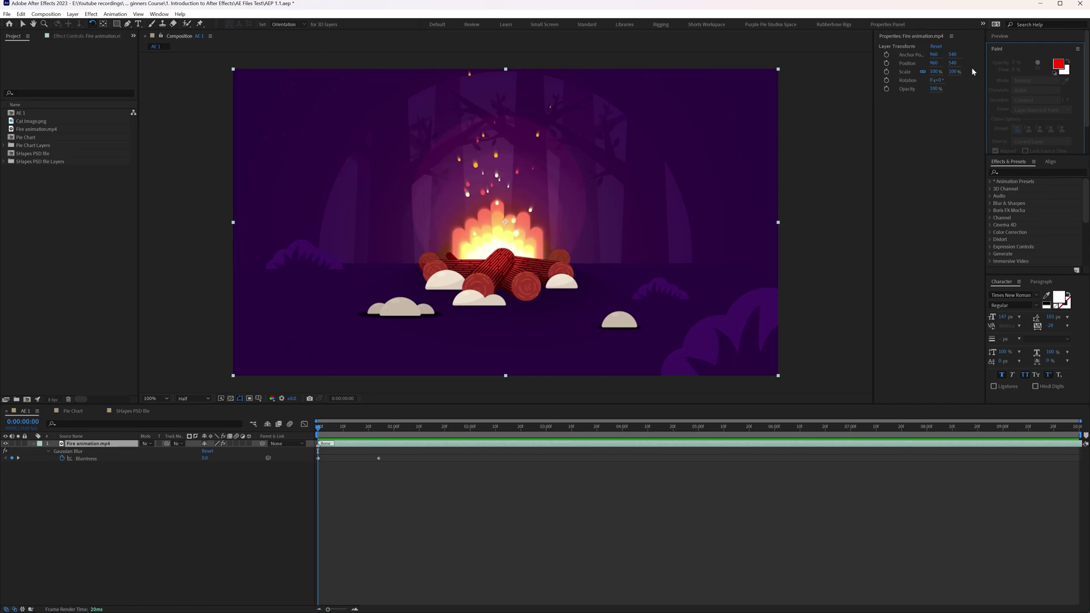
pyautogui.click(1003, 52)
pyautogui.click(1004, 58)
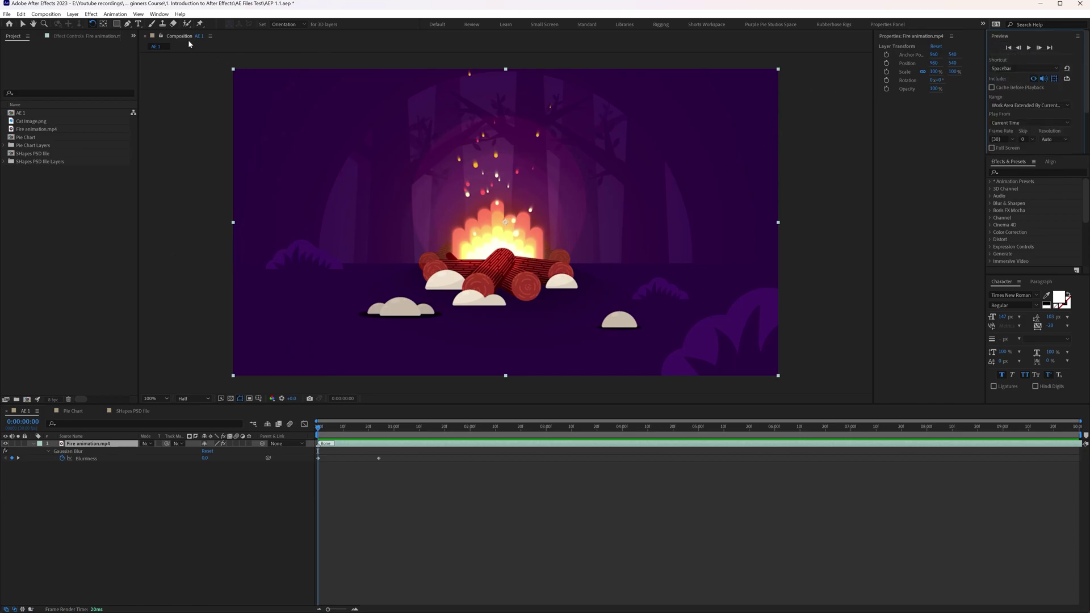
# Look over the available help and support commands, and reselect the Fire animation.mp4 layer in the AE 1 timeline
pyautogui.click(180, 14)
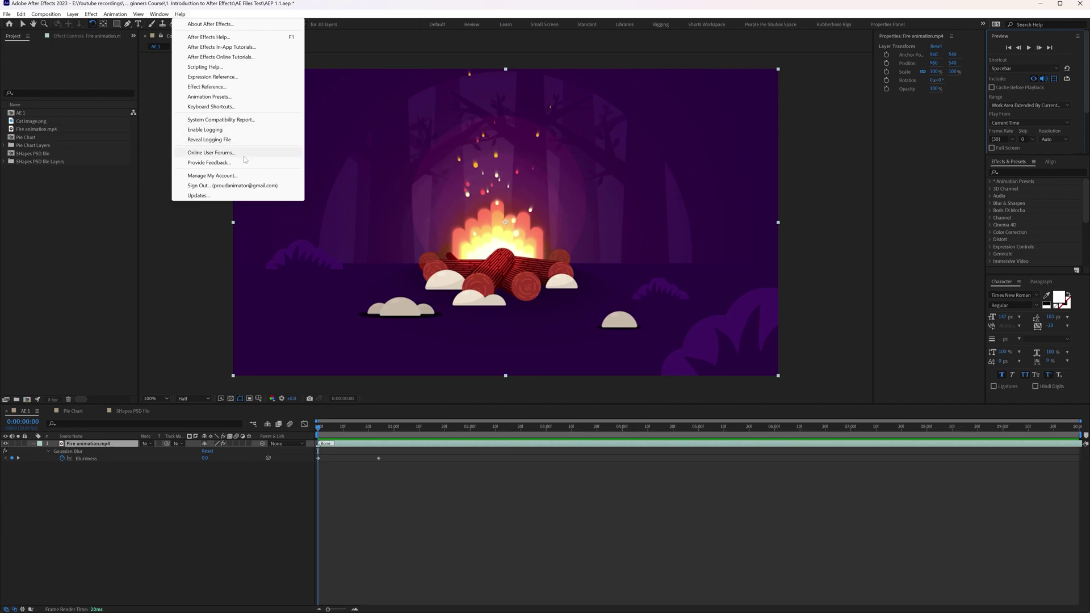
pyautogui.click(82, 472)
pyautogui.click(91, 446)
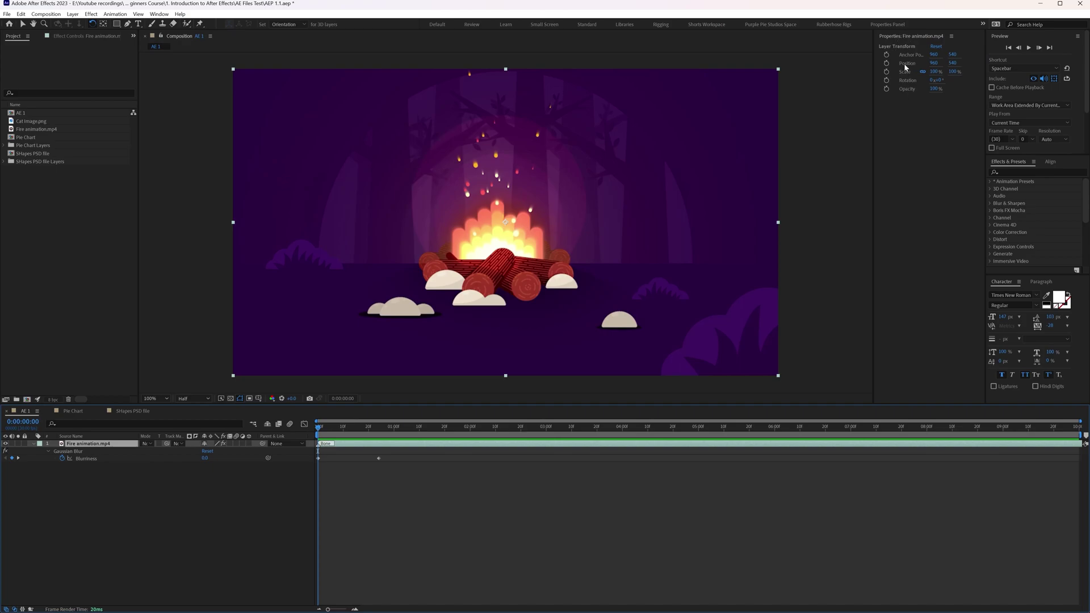